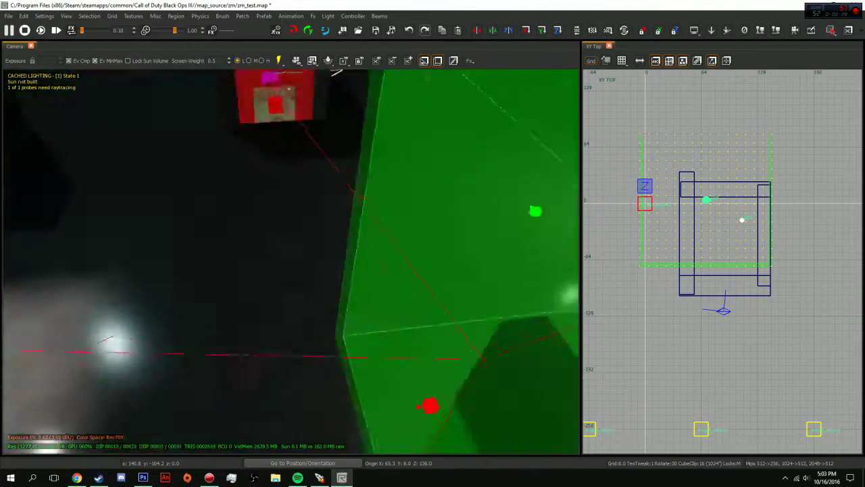
# Fly the camera back, then into the green volume up to the probe sphere
pyautogui.press('Down')
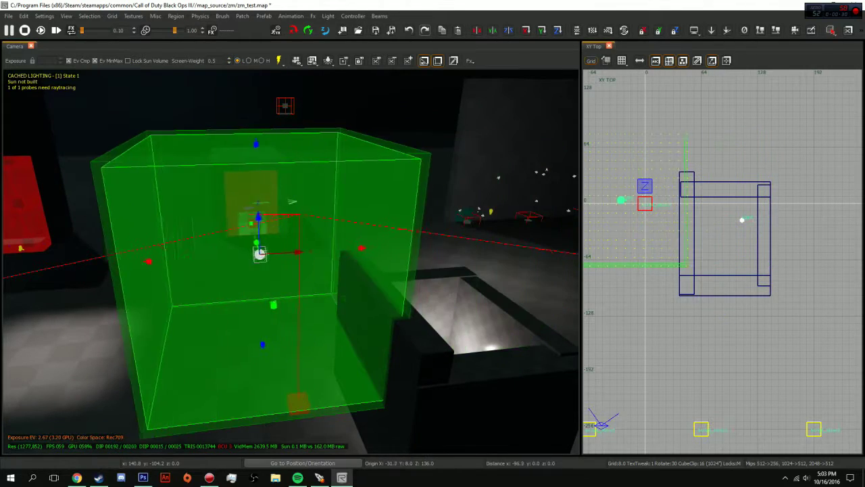
pyautogui.press('Down')
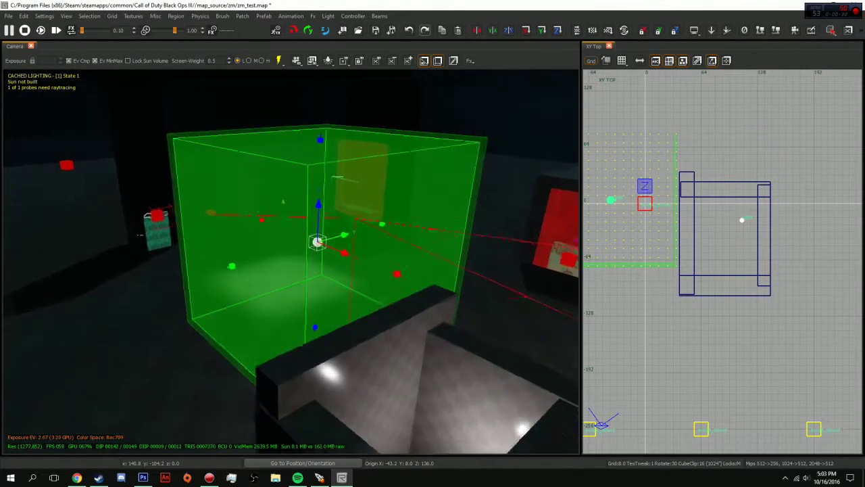
pyautogui.press('Up')
pyautogui.press('Down')
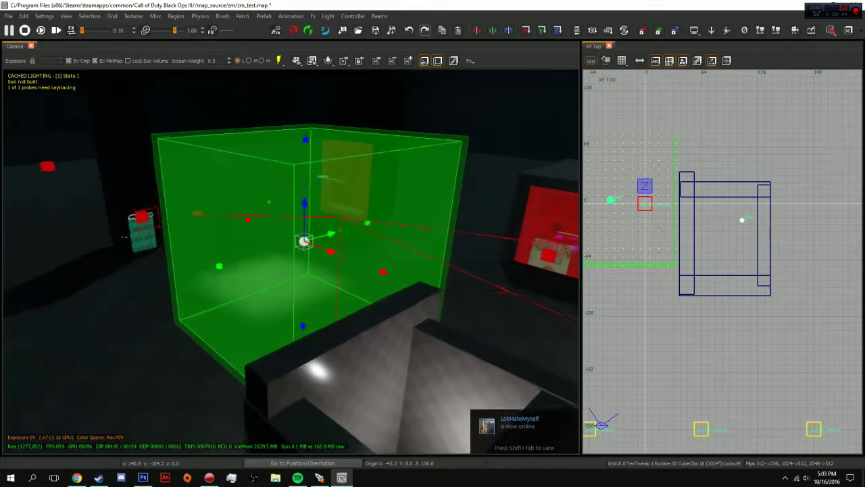
pyautogui.scroll(-5, 723, 264)
pyautogui.scroll(-2, 723, 264)
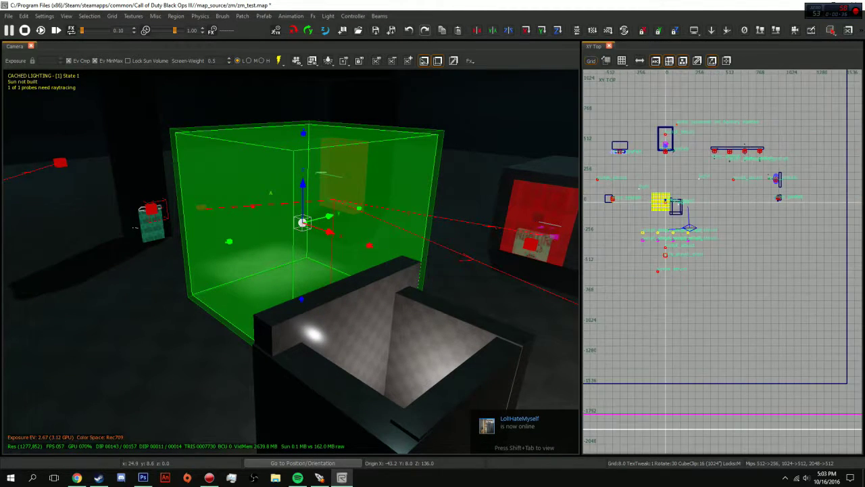
pyautogui.press('Up')
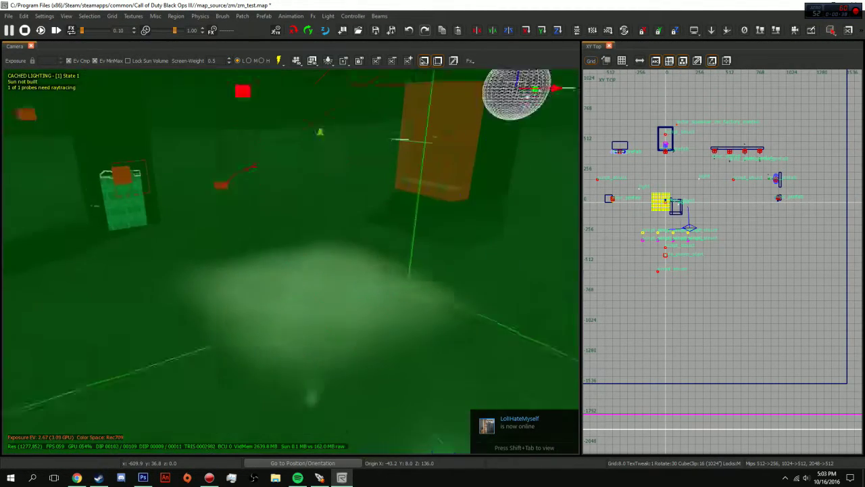
pyautogui.press('Up')
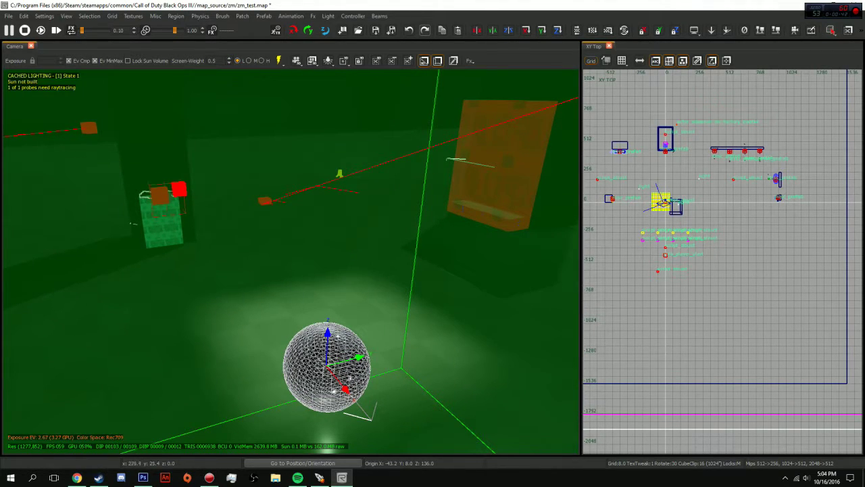
# Stretch the probe volume in the XY Top view, then undo the oversized resize
pyautogui.moveTo(684, 218)
pyautogui.mouseDown()
pyautogui.moveTo(777, 270)
pyautogui.moveTo(828, 327)
pyautogui.mouseUp()
pyautogui.moveTo(777, 271); pyautogui.dragTo(830, 334, button='right')
pyautogui.moveTo(716, 259); pyautogui.dragTo(640, 171)
pyautogui.moveTo(290, 260)
pyautogui.mouseDown(button='right')
pyautogui.moveTo(257, 257)
pyautogui.moveTo(289, 260)
pyautogui.mouseUp(button='right')
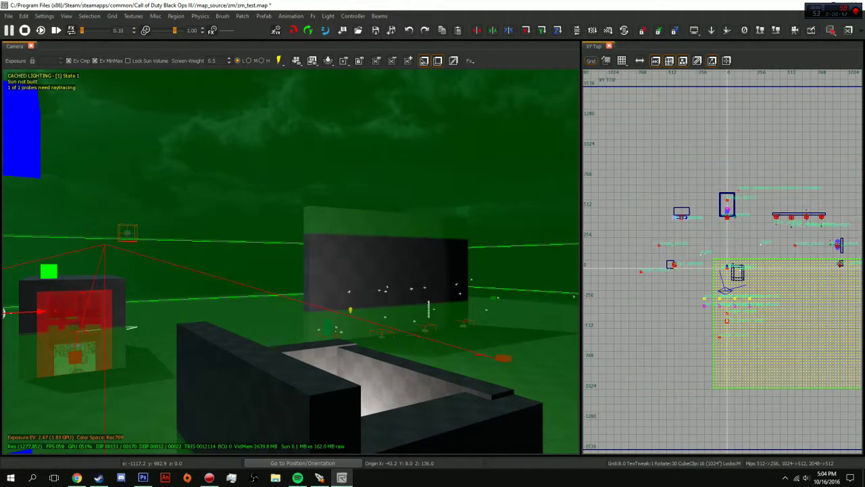
pyautogui.hotkey('ctrl', 'z')
pyautogui.hotkey('ctrl', 'z')
# Drag the probe volume and reflection probe over onto the test room
pyautogui.moveTo(724, 267); pyautogui.dragTo(739, 274)
pyautogui.scroll(5, 743, 257)
pyautogui.moveTo(757, 232); pyautogui.dragTo(740, 208)
pyautogui.press('Down')
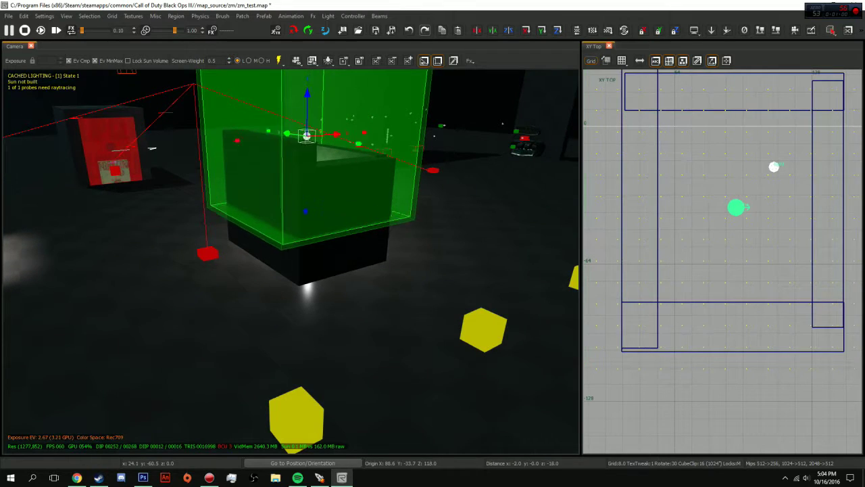
# Drag the volume's Z gizmo down, then fly through the wall to check the probe
pyautogui.moveTo(307, 132); pyautogui.dragTo(307, 181)
pyautogui.press('Up')
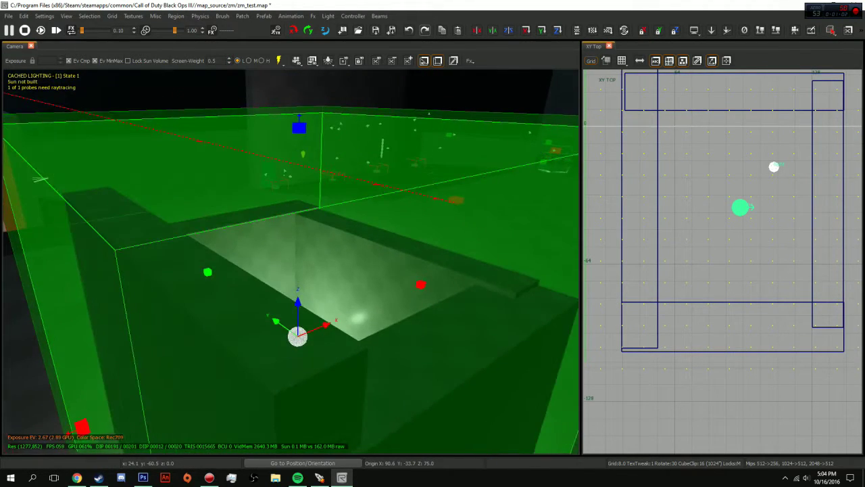
pyautogui.press('Up')
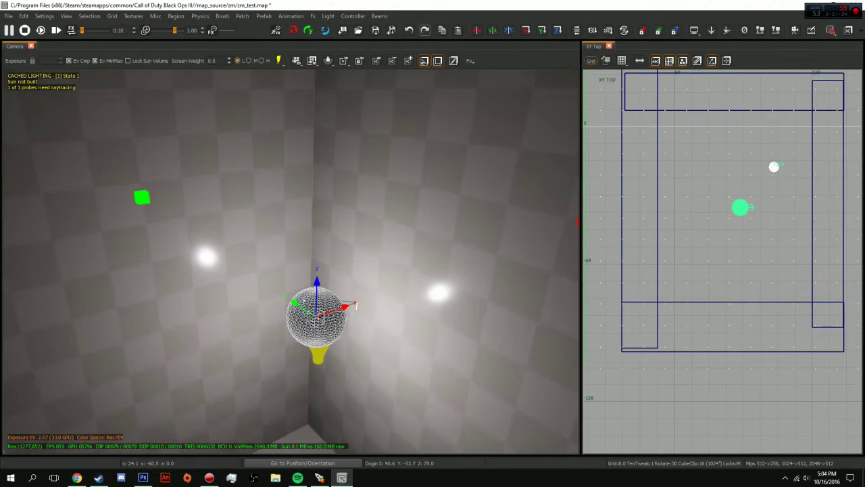
pyautogui.press('Left')
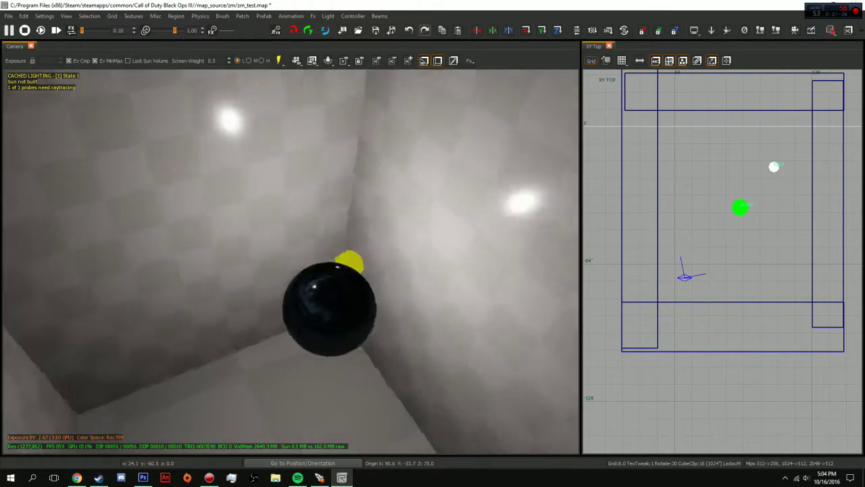
pyautogui.press('Up')
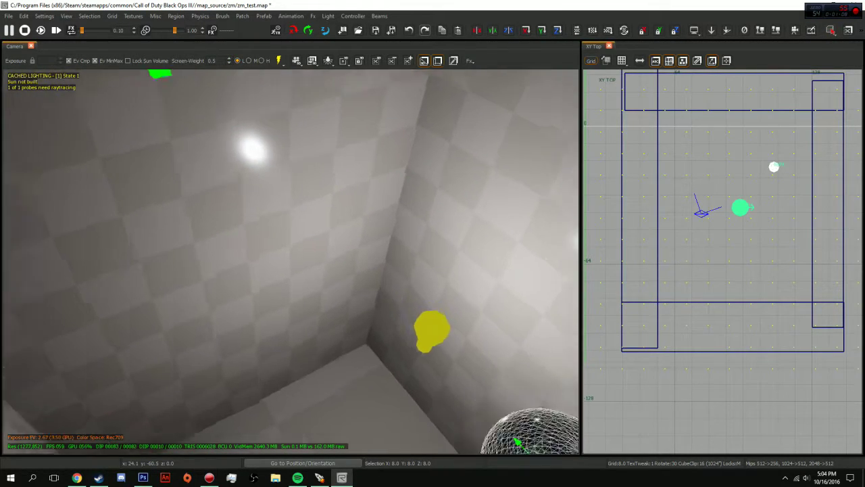
# Look around the room's corners and floor, then back out and zoom out the top view
pyautogui.press('Left')
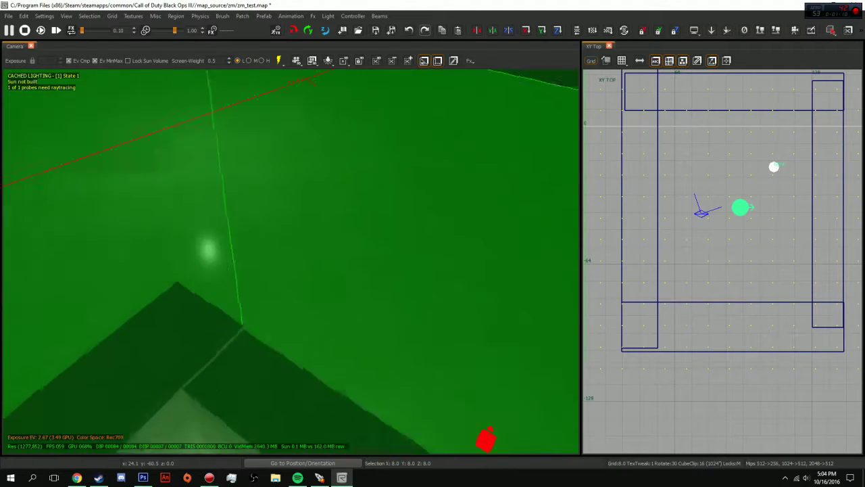
pyautogui.press('Left')
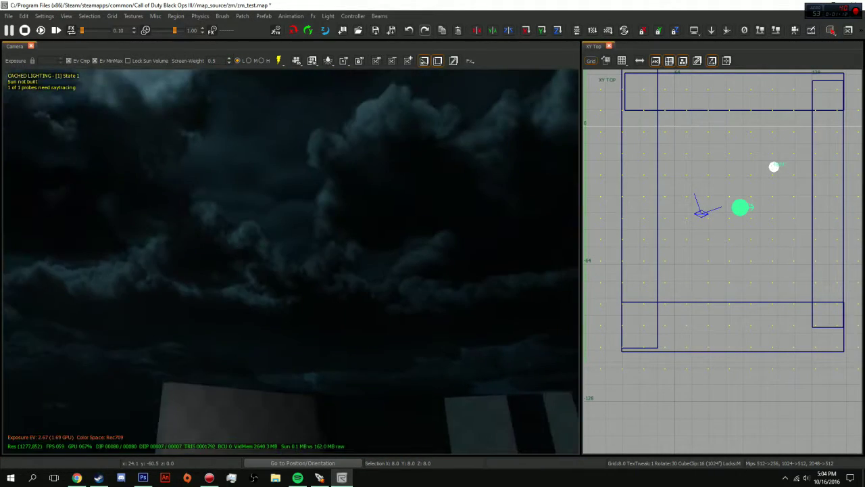
pyautogui.press('Left')
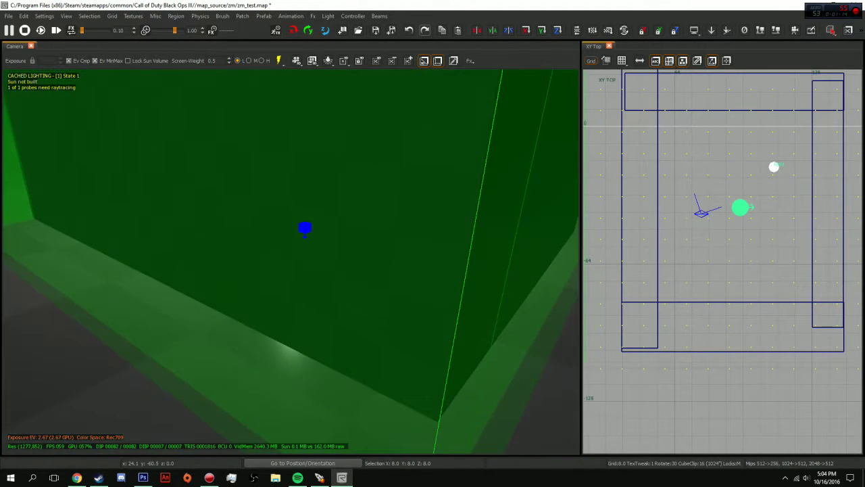
pyautogui.press('Left')
pyautogui.press('Left')
pyautogui.press('Up')
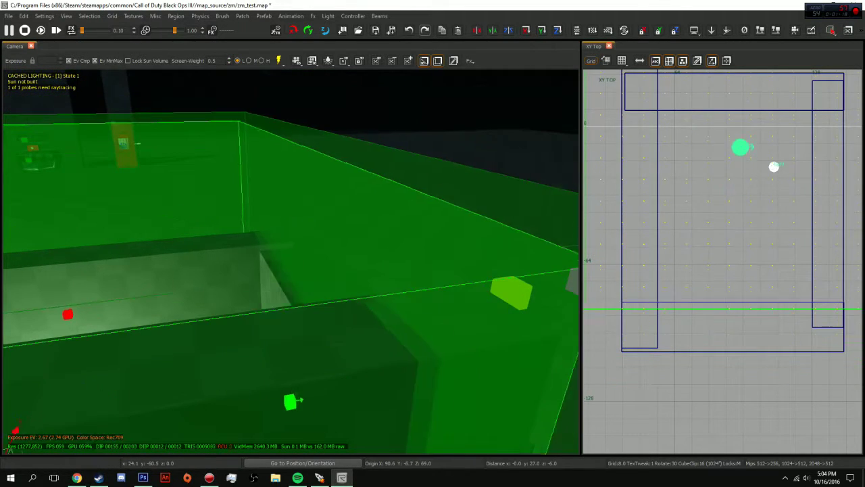
pyautogui.press('Up')
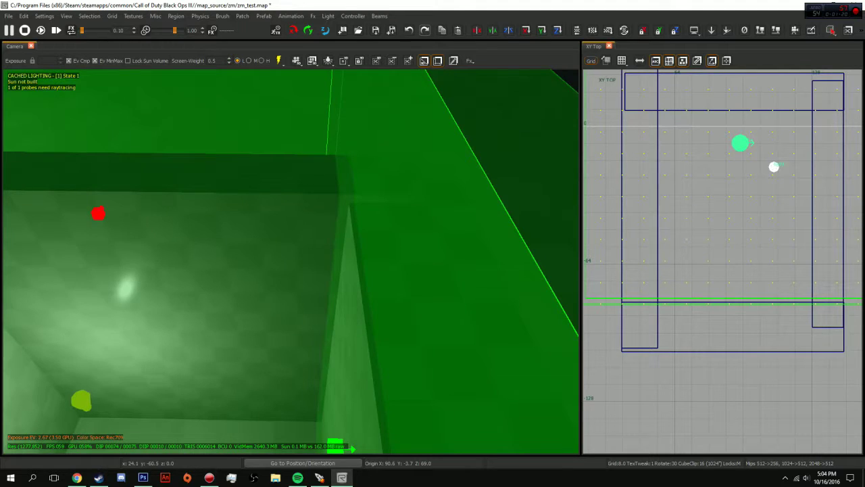
pyautogui.press('Up')
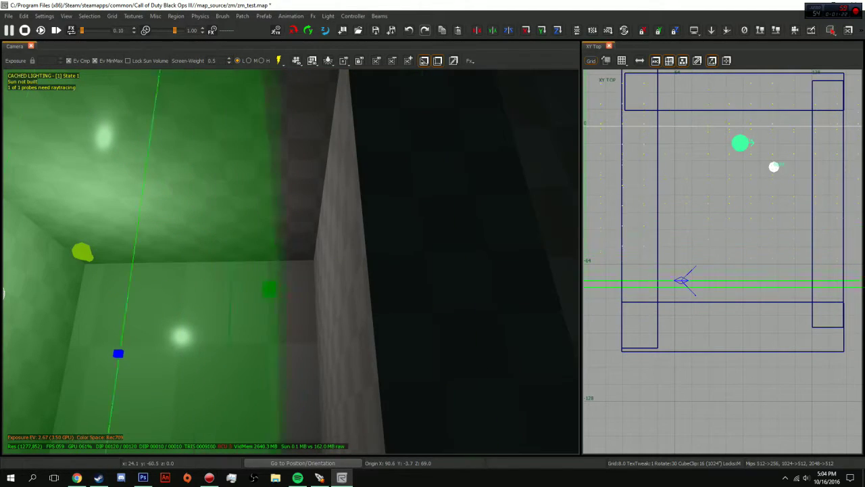
pyautogui.press('Down')
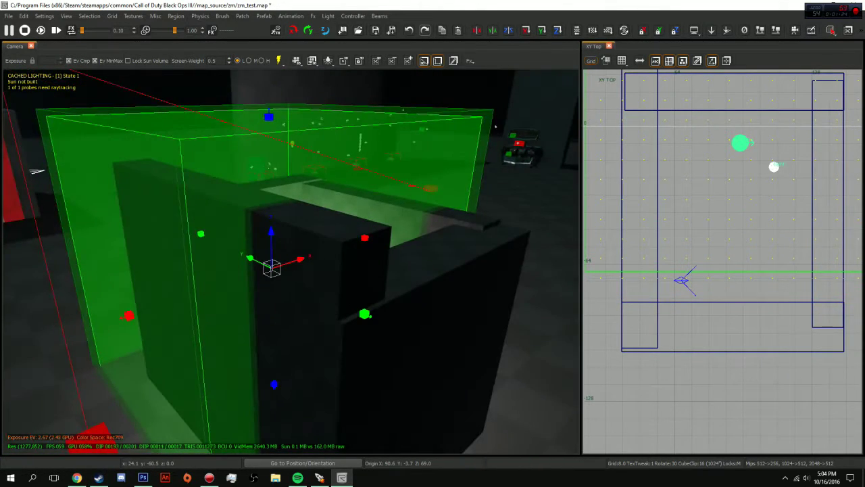
pyautogui.press('Insert')
pyautogui.press('Insert')
pyautogui.press('Insert')
# Pull the probe volume's north, east and west faces inward around the room
pyautogui.moveTo(81, 243); pyautogui.dragTo(111, 243)
pyautogui.moveTo(473, 169); pyautogui.dragTo(443, 169)
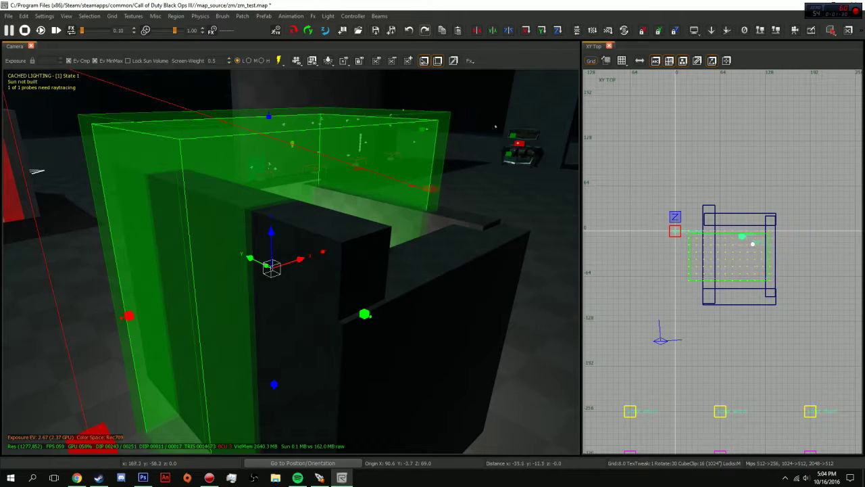
pyautogui.moveTo(128, 316); pyautogui.dragTo(226, 283)
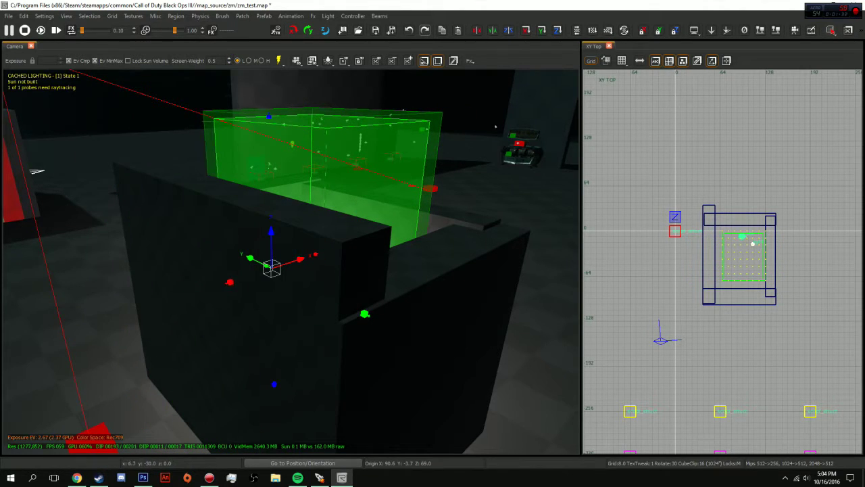
pyautogui.press('Up')
pyautogui.press('pagedown')
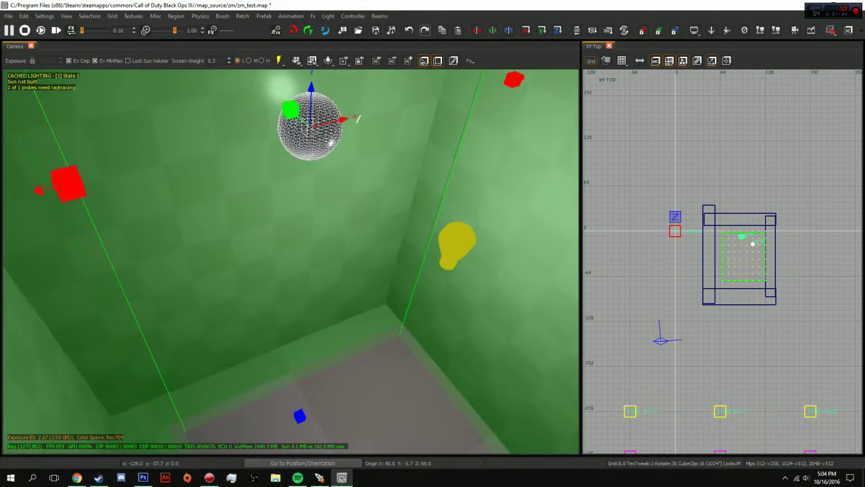
# Deselect everything and survey the room, tilting down toward the probe and floor light
pyautogui.press('Escape')
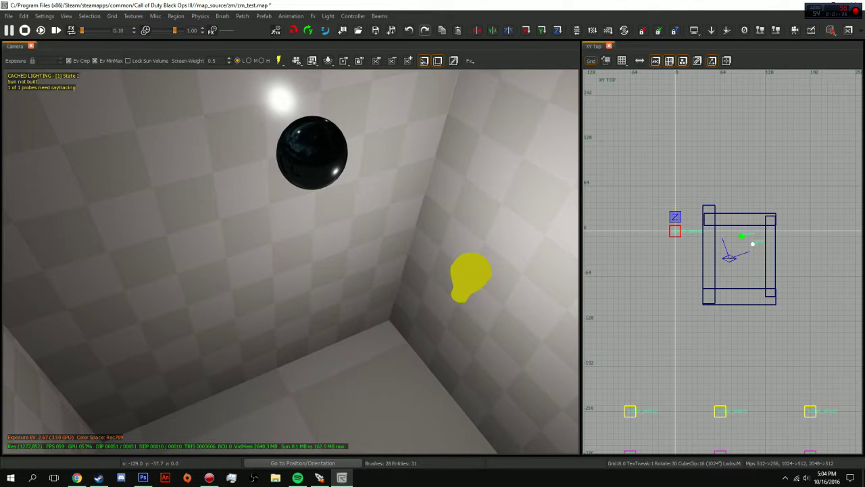
pyautogui.press('Down')
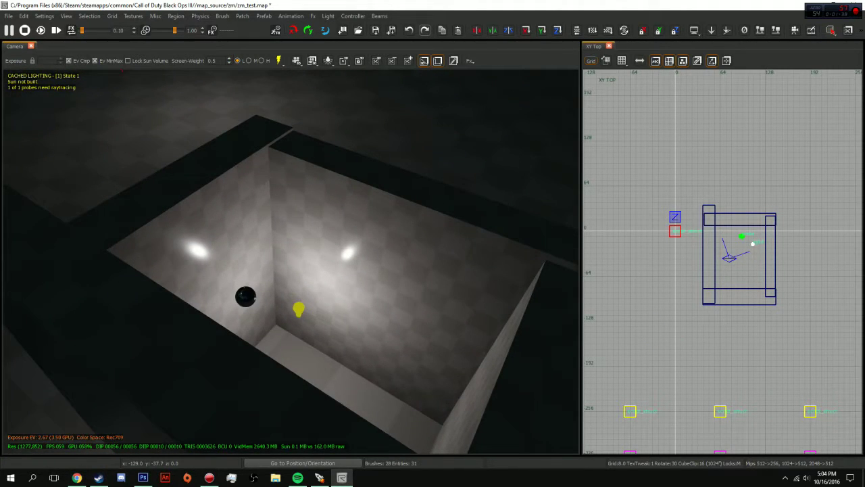
pyautogui.press('Up')
pyautogui.press('pageup')
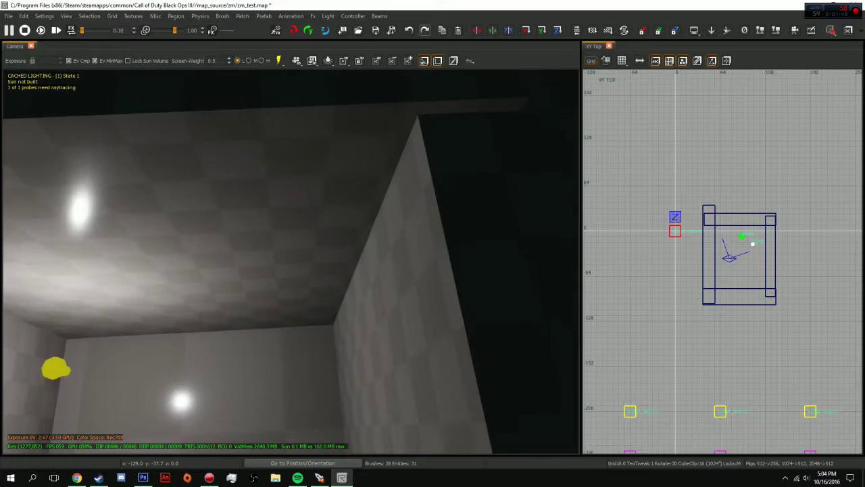
pyautogui.press('Up')
pyautogui.press('Right')
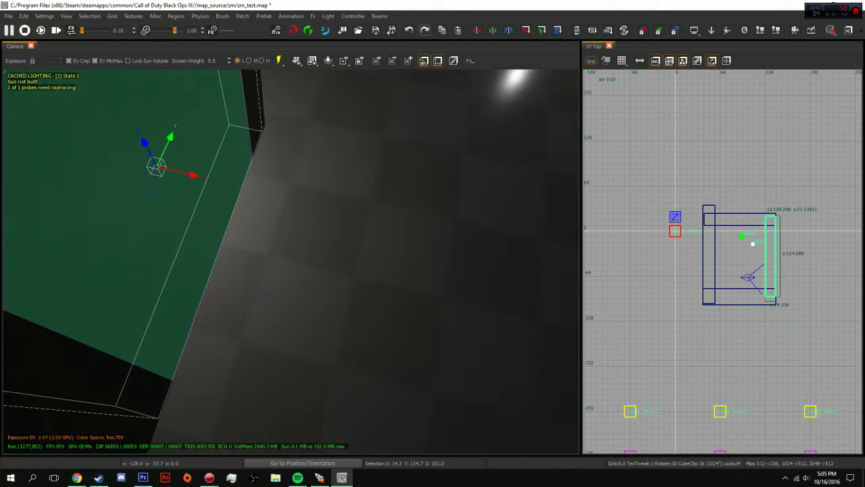
pyautogui.press('Escape')
pyautogui.press('Down')
pyautogui.press('Left')
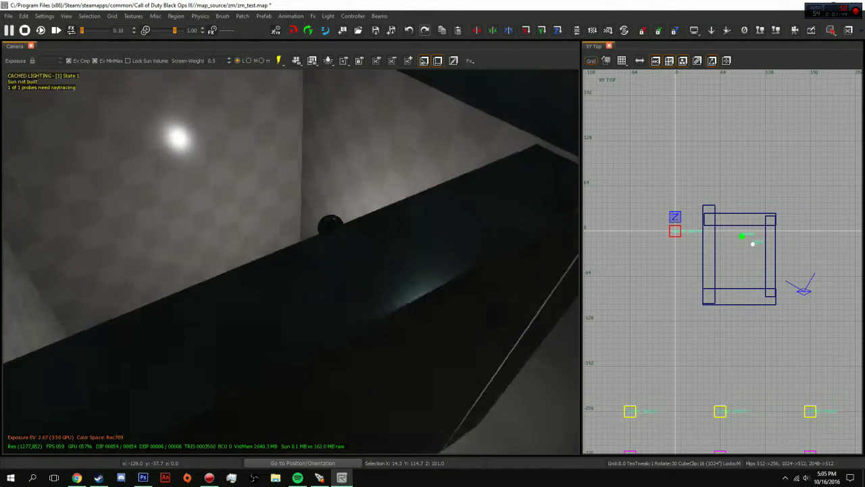
pyautogui.press('pagedown')
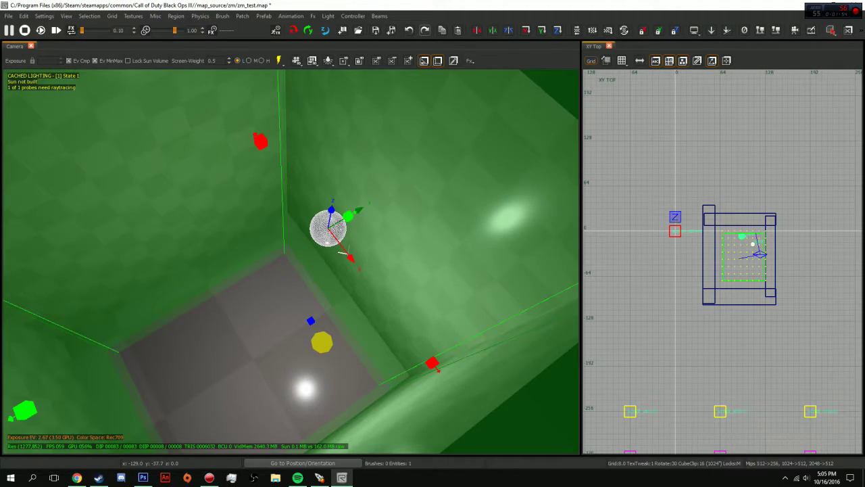
# Move the reflection probe and its volume southward into the room, then reselect the probe
pyautogui.moveTo(340, 252); pyautogui.dragTo(81, 405)
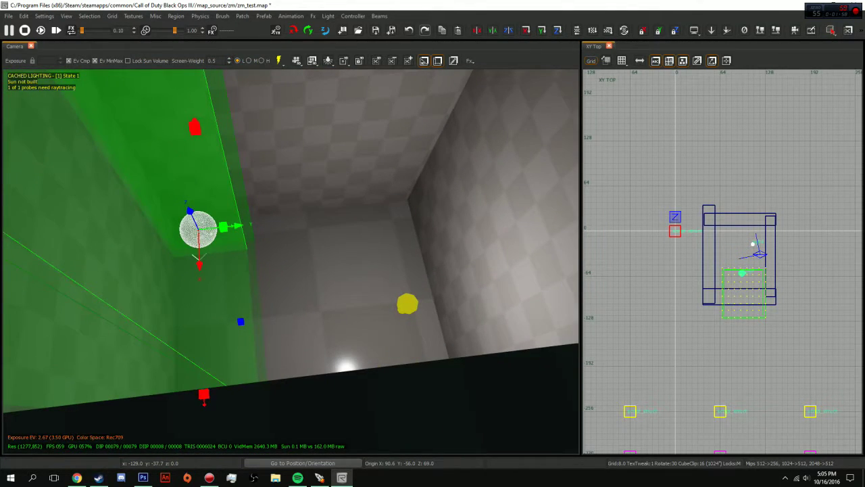
pyautogui.press('Escape')
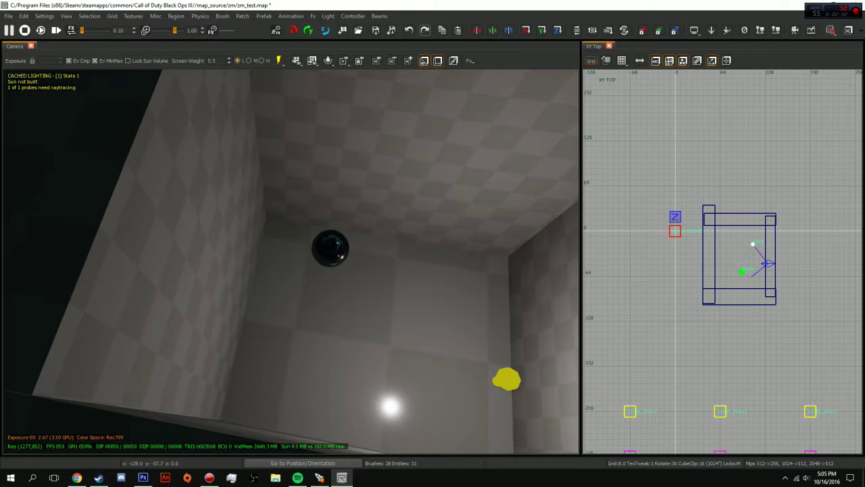
pyautogui.keyDown('shift'); pyautogui.click(322, 274); pyautogui.keyUp('shift')
pyautogui.moveTo(322, 273); pyautogui.dragTo(317, 253, button='right')
# Stretch the probe volume out to the north and right walls, then deselect it
pyautogui.moveTo(289, 283); pyautogui.dragTo(64, 284)
pyautogui.moveTo(508, 283); pyautogui.dragTo(425, 283)
pyautogui.scroll(2, 724, 257)
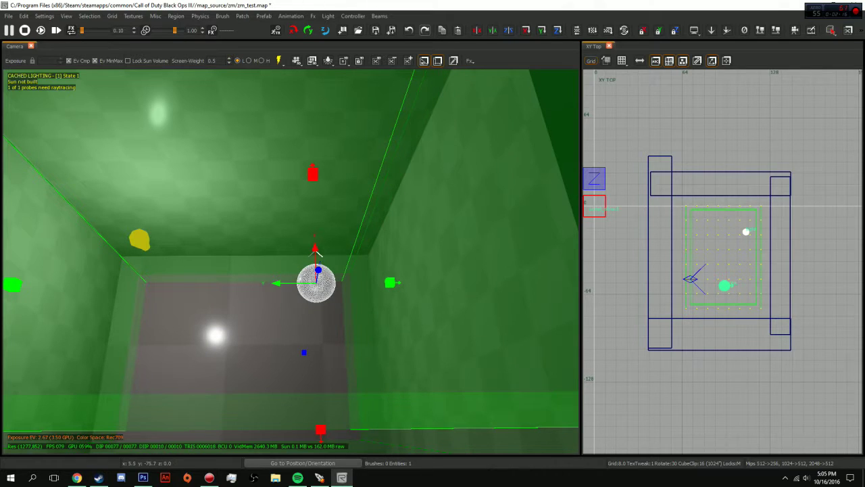
pyautogui.press('Escape')
pyautogui.moveTo(317, 252); pyautogui.dragTo(311, 202, button='right')
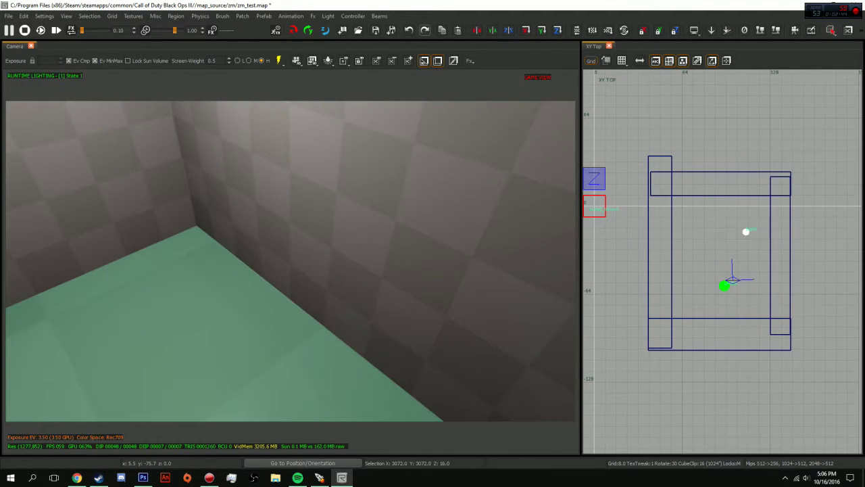
# Show all textures in the browser and apply t7_ceramic_tiles_6x6_dirty_02 to the floor
pyautogui.press('t')
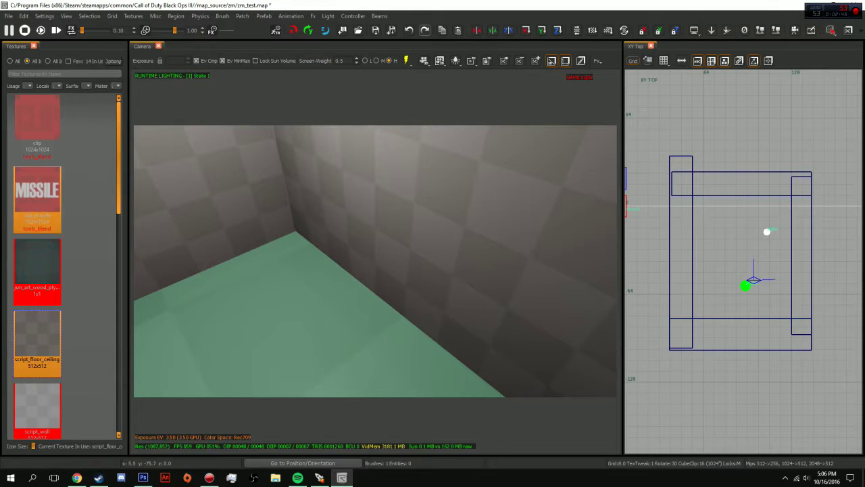
pyautogui.scroll(-10, 37, 267)
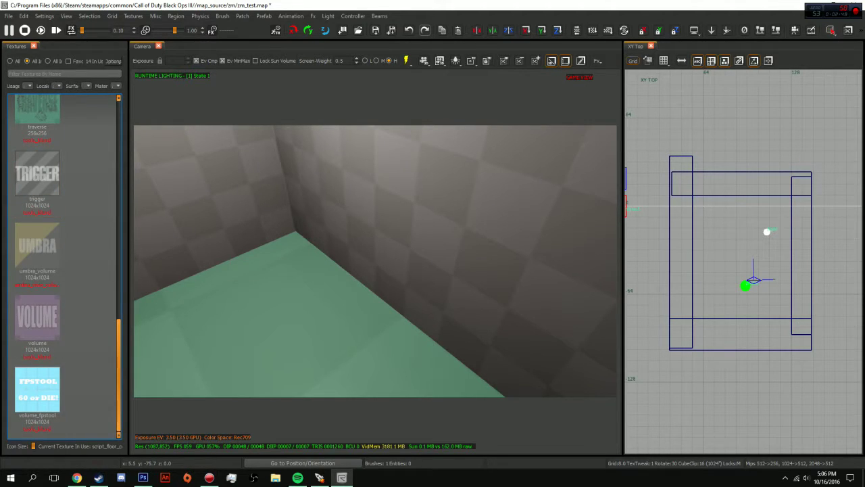
pyautogui.click(10, 60)
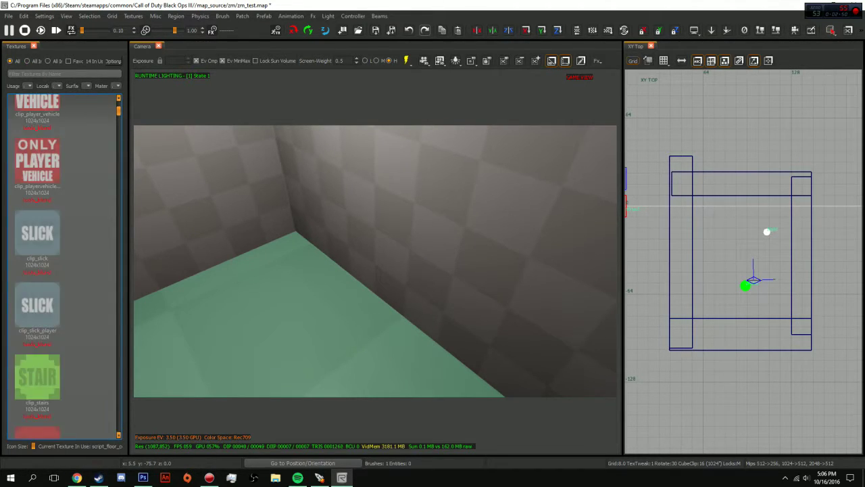
pyautogui.scroll(-6, 37, 213)
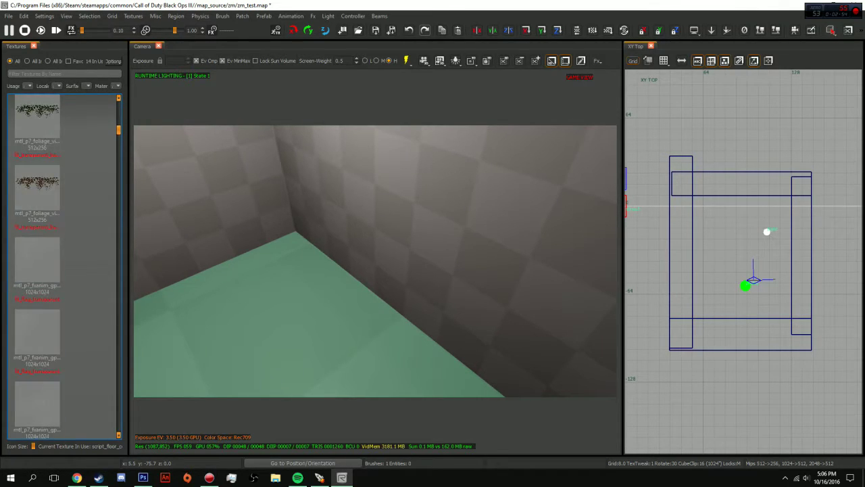
pyautogui.scroll(-10, 64, 263)
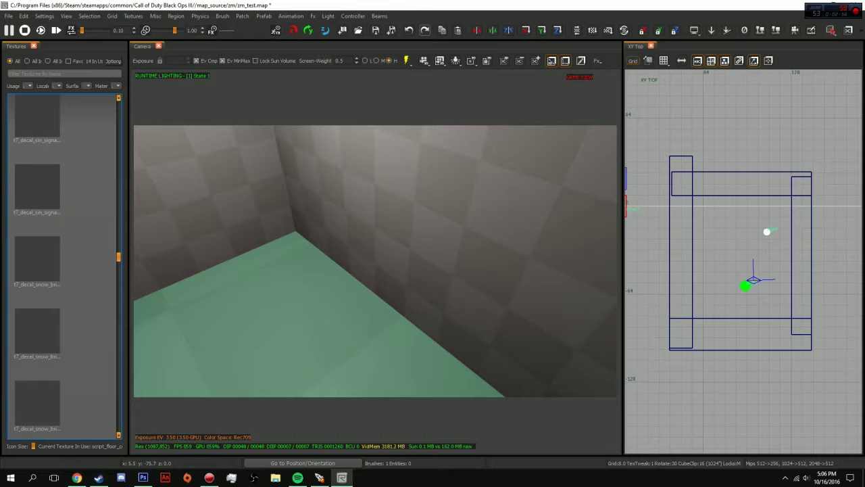
pyautogui.write('a')
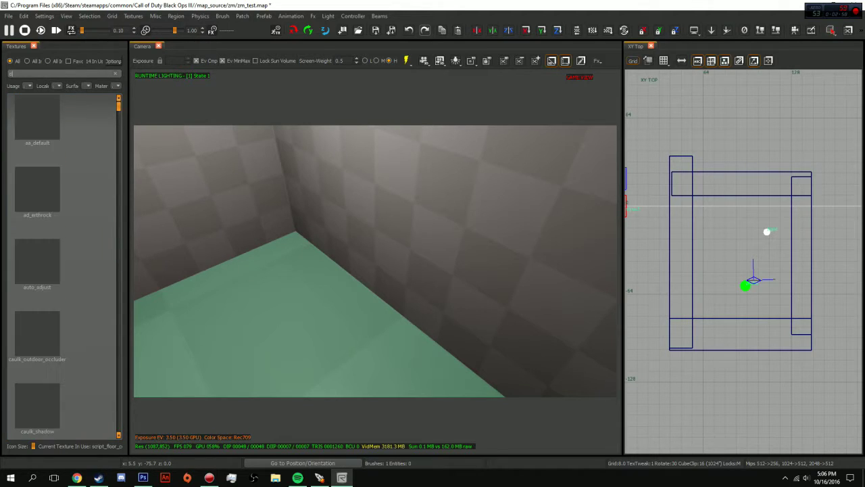
pyautogui.scroll(-5, 46, 271)
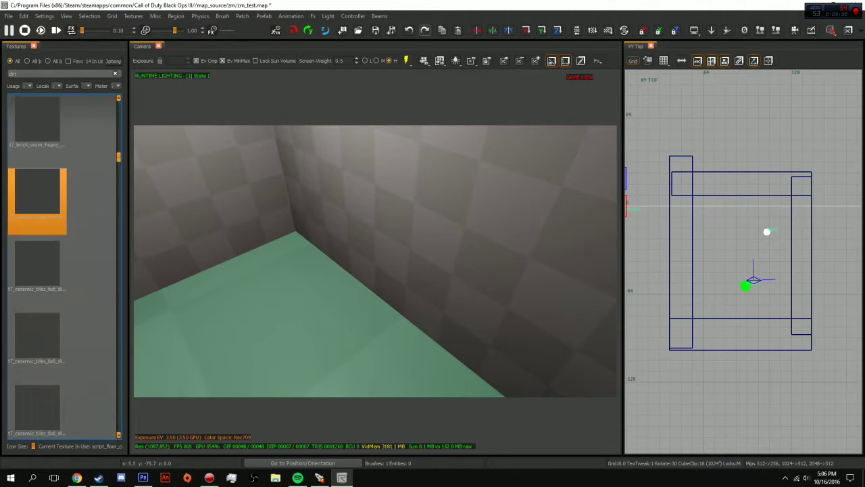
pyautogui.click(46, 335)
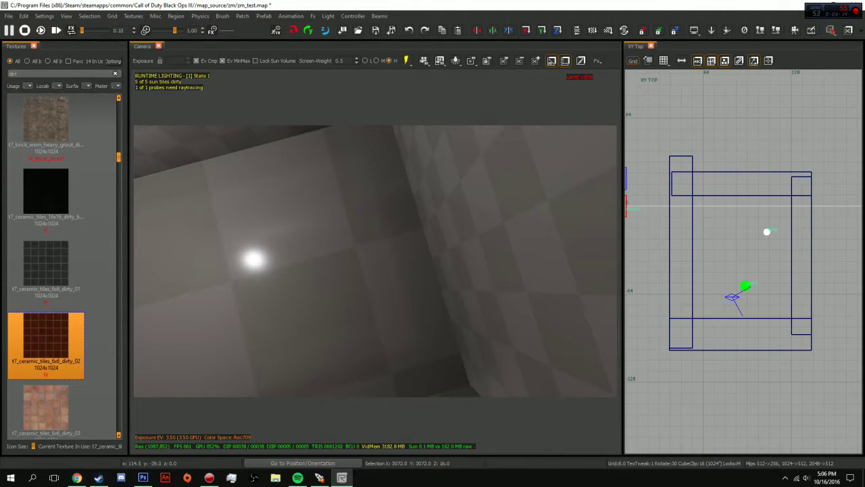
# Exit the game-view preview and select the reflection probe
pyautogui.scroll(3, 765, 269)
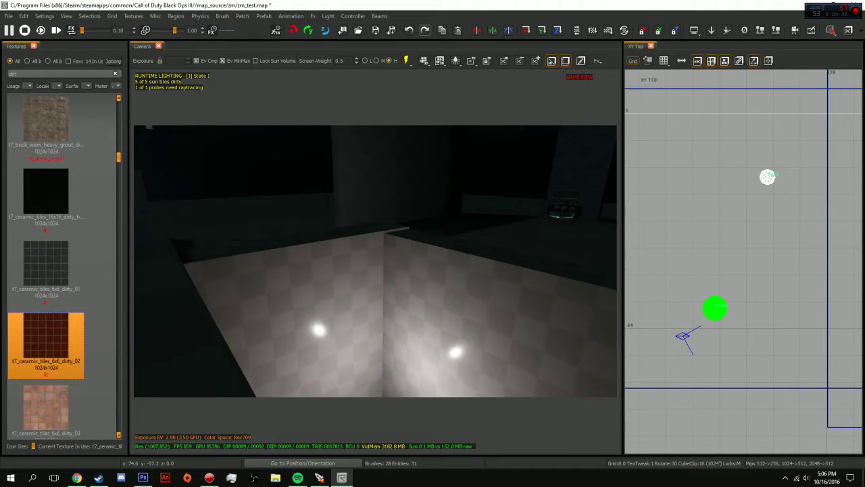
pyautogui.hotkey('ctrl', 'shift', 'g')
pyautogui.keyDown('shift'); pyautogui.click(484, 373); pyautogui.keyUp('shift')
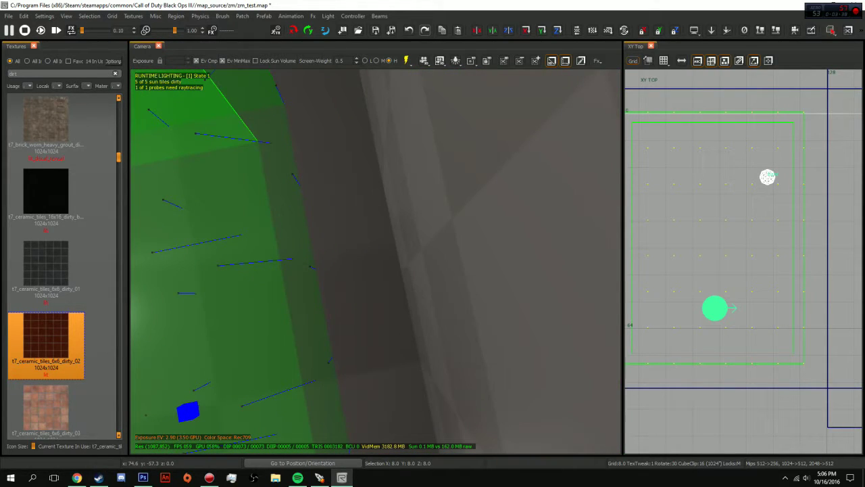
# Reselect the reflection probe and extend its volume's bottom and right edges outward
pyautogui.press('Escape')
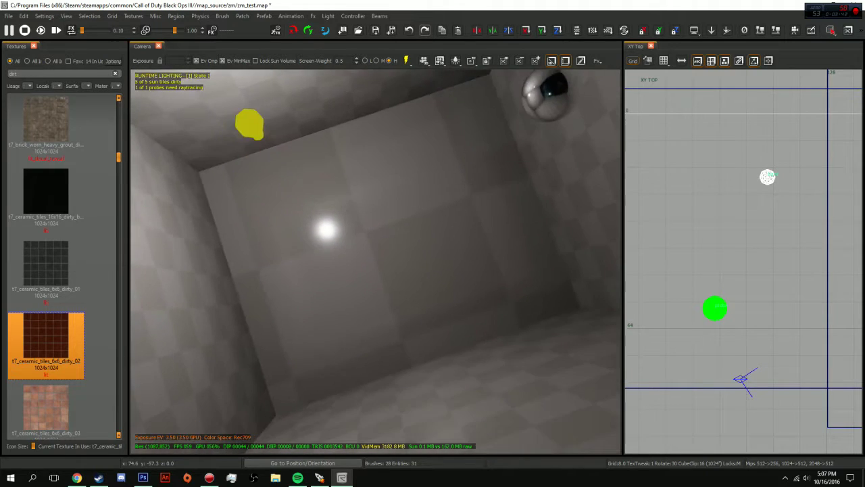
pyautogui.keyDown('shift'); pyautogui.click(404, 383); pyautogui.keyUp('shift')
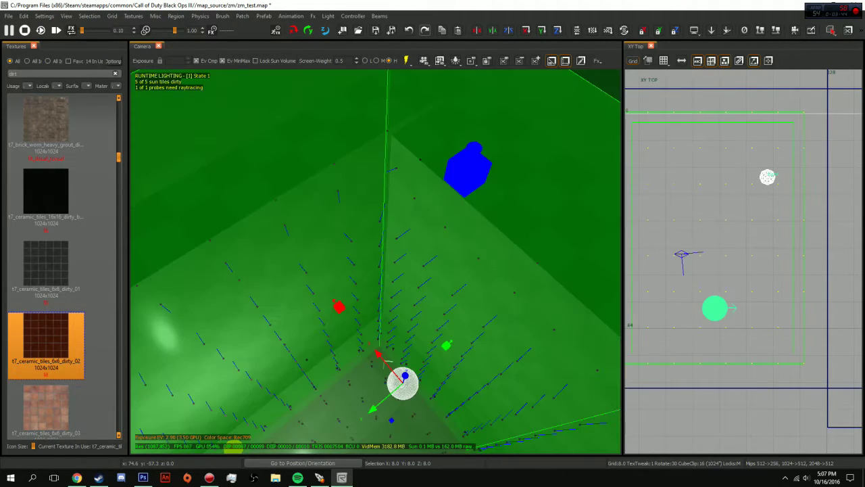
pyautogui.scroll(-2, 744, 260)
pyautogui.moveTo(741, 342); pyautogui.dragTo(739, 369)
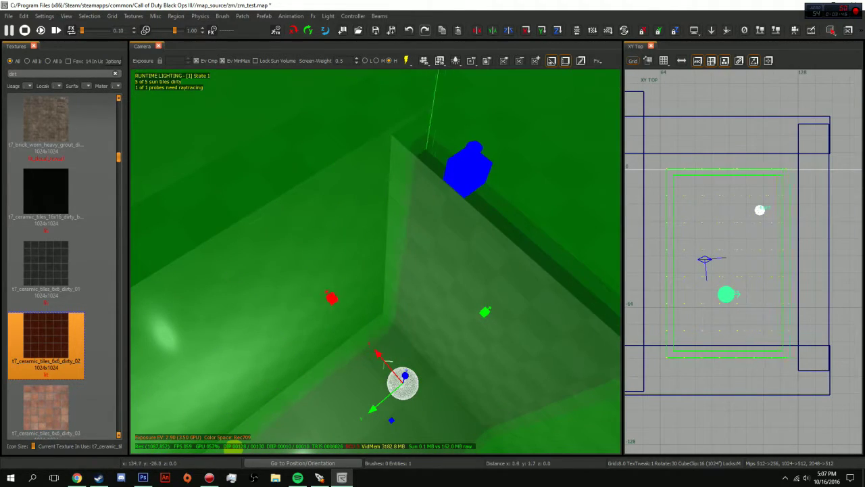
pyautogui.moveTo(786, 261); pyautogui.dragTo(807, 260)
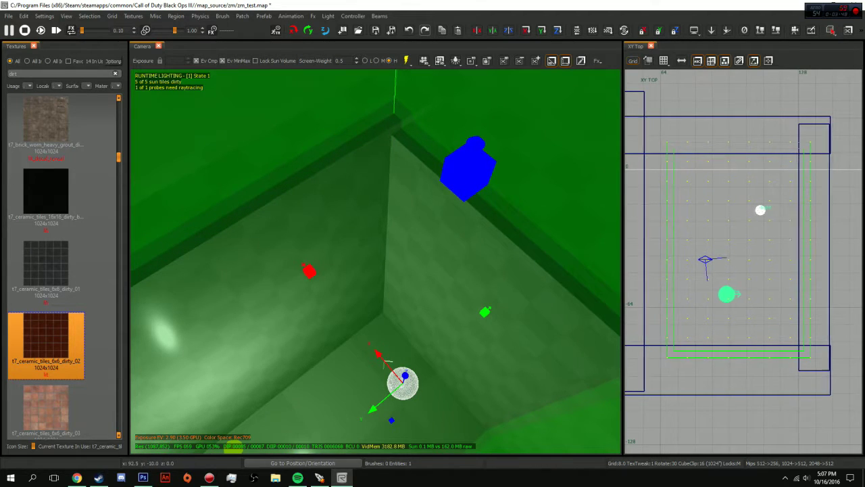
# Pan the top view over the room, reposition the camera, and close the texture browser
pyautogui.moveTo(743, 237); pyautogui.dragTo(778, 221, button='right')
pyautogui.press('Up')
pyautogui.press('Up')
pyautogui.press('Left')
pyautogui.press('Left')
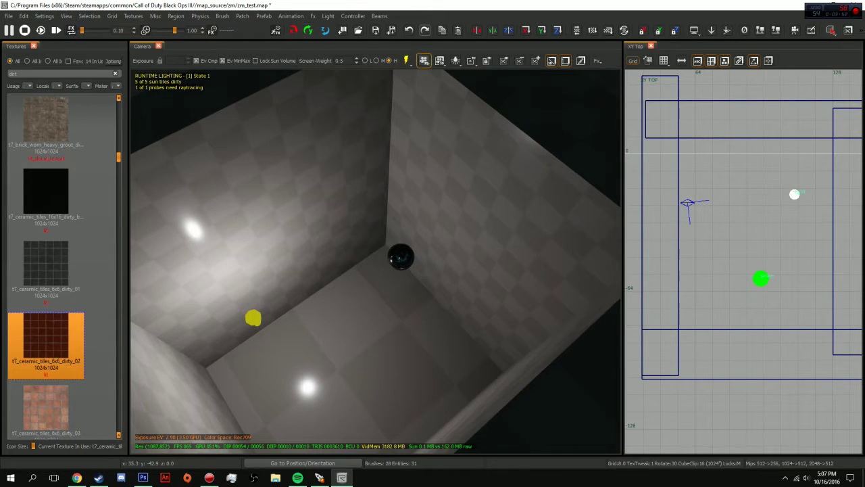
pyautogui.press('t')
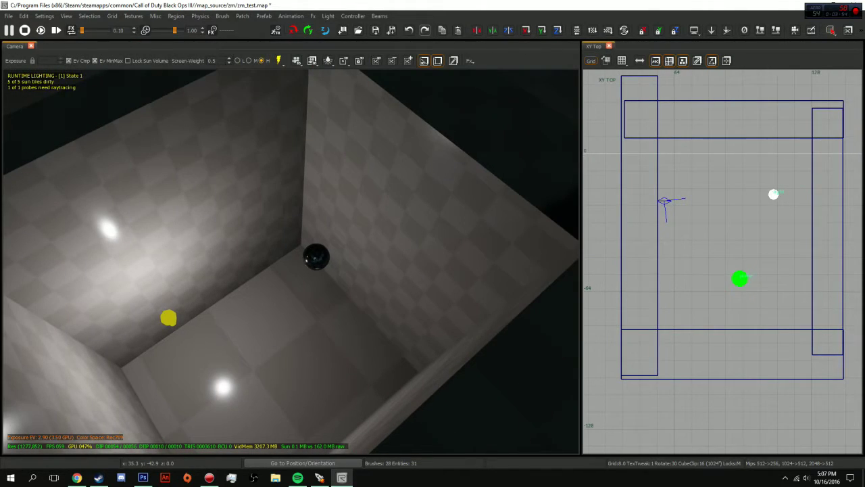
pyautogui.click(279, 61)
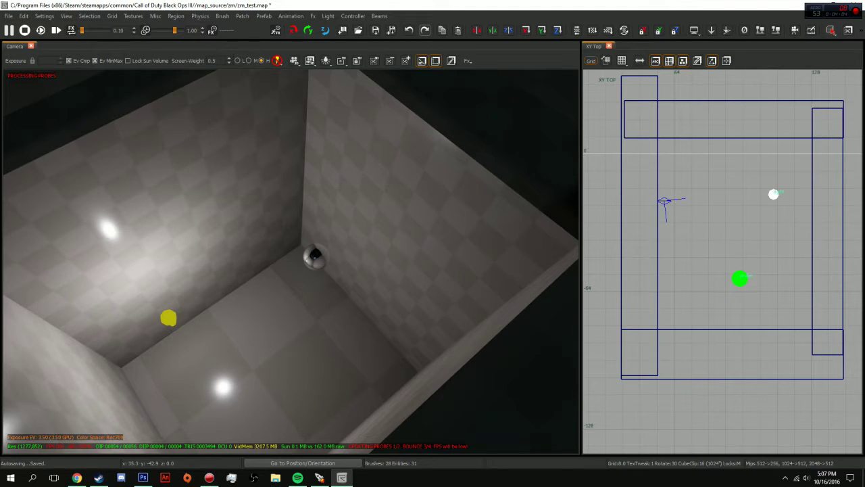
pyautogui.press('Up')
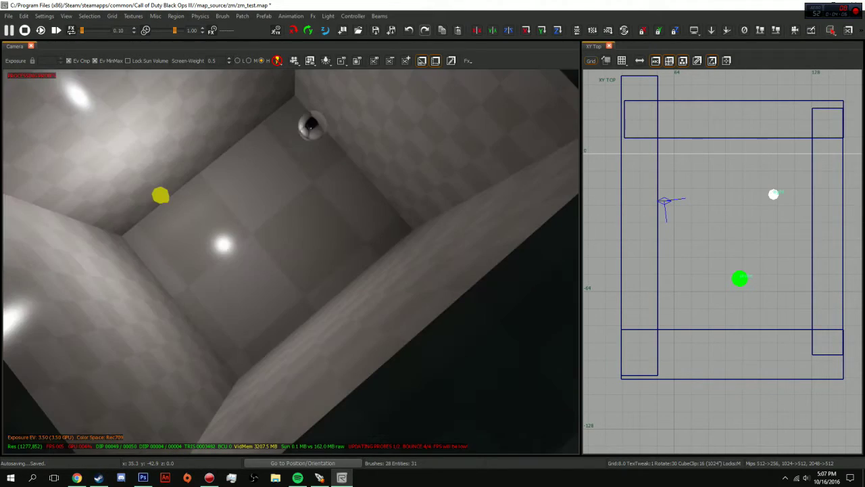
pyautogui.press('Up')
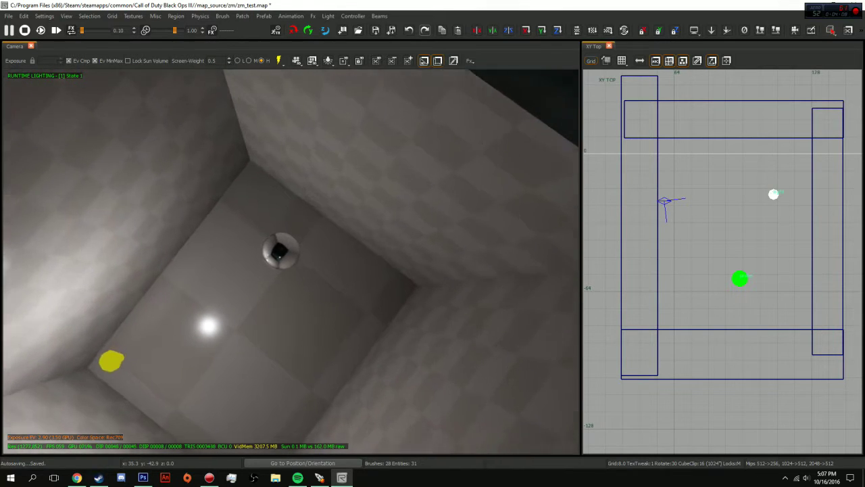
pyautogui.press('Right')
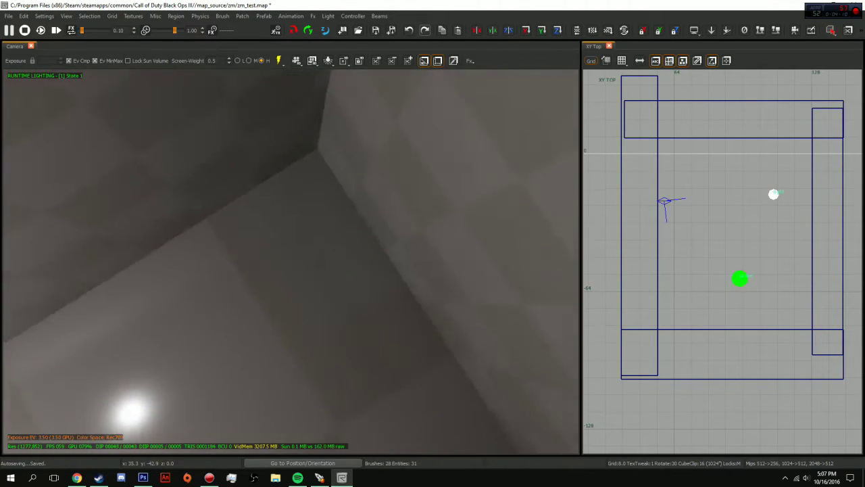
pyautogui.press('Down')
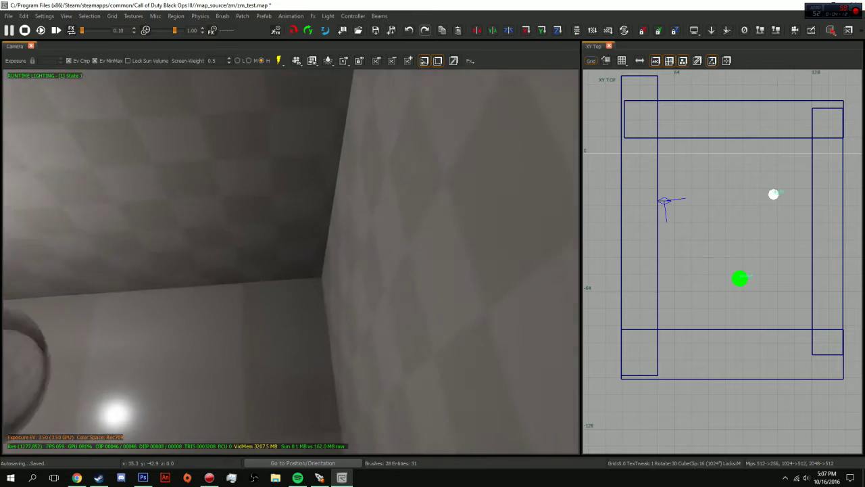
pyautogui.press('Down')
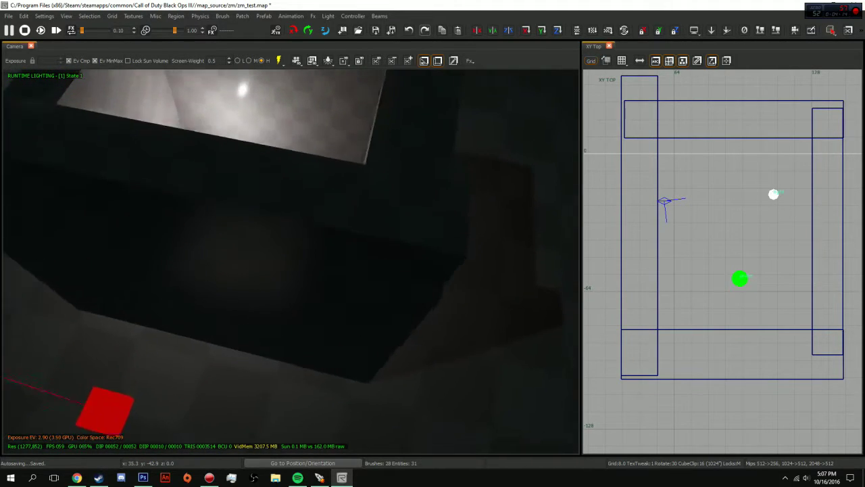
pyautogui.press('Down')
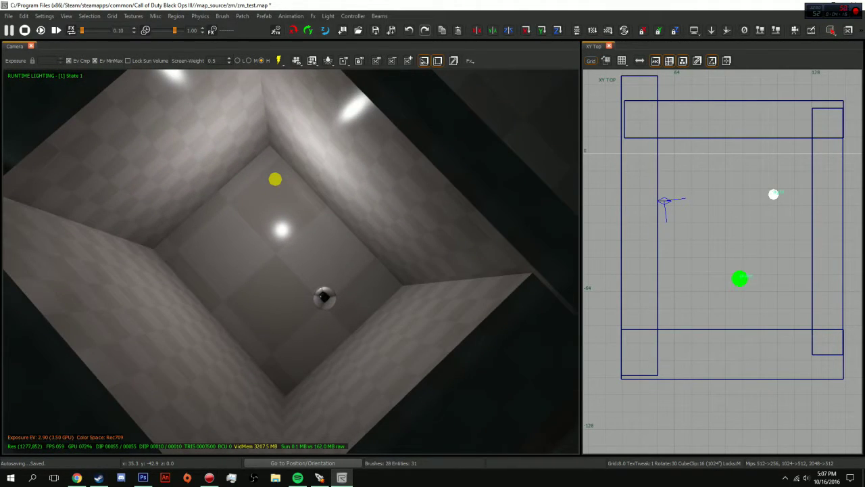
pyautogui.press('Escape')
pyautogui.press('Down')
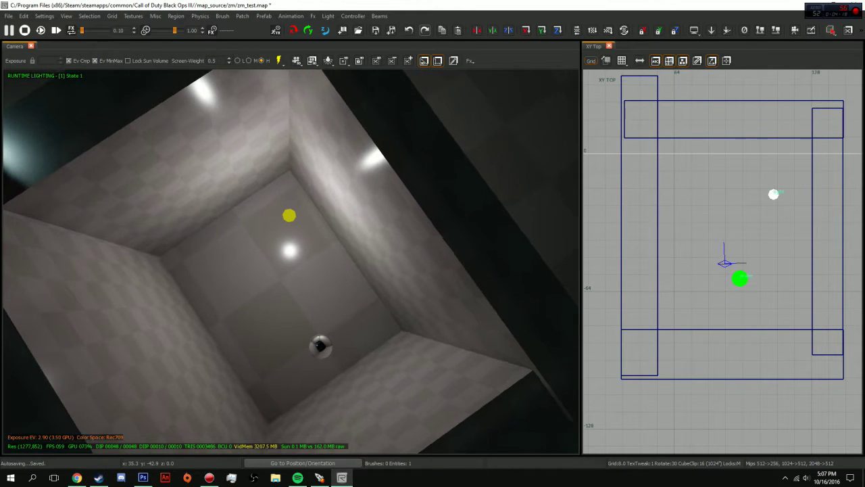
pyautogui.press('Down')
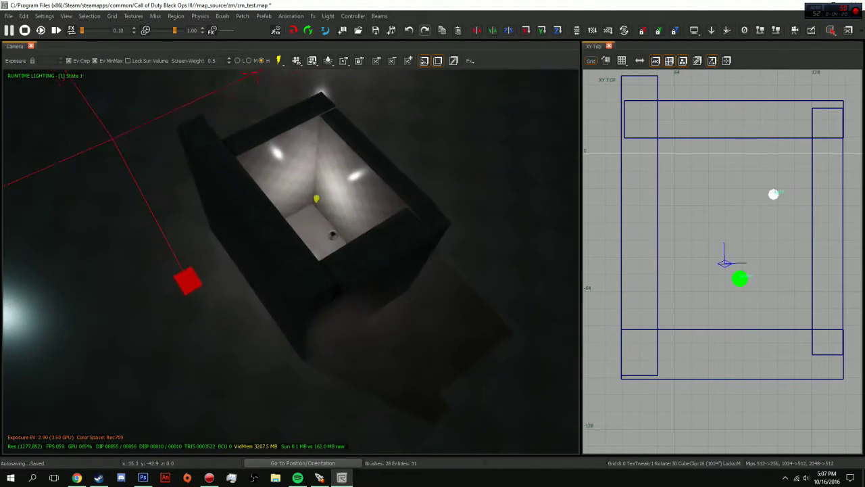
pyautogui.press('Up')
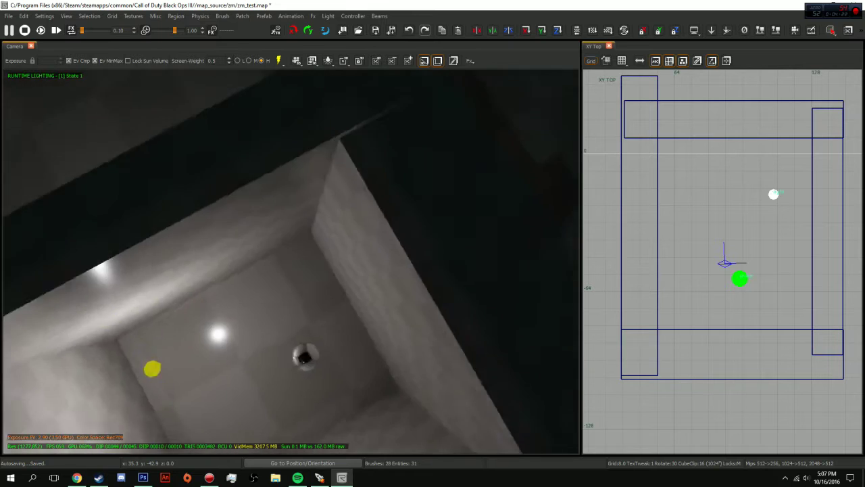
pyautogui.press('Down')
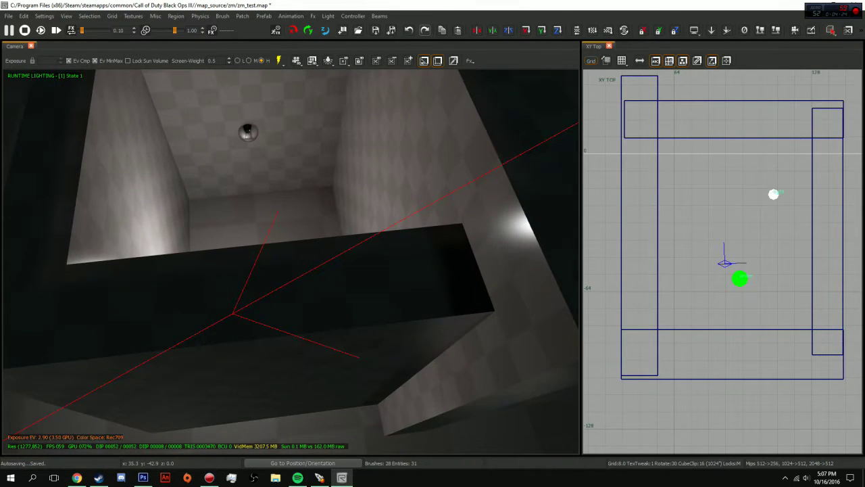
pyautogui.press('Up')
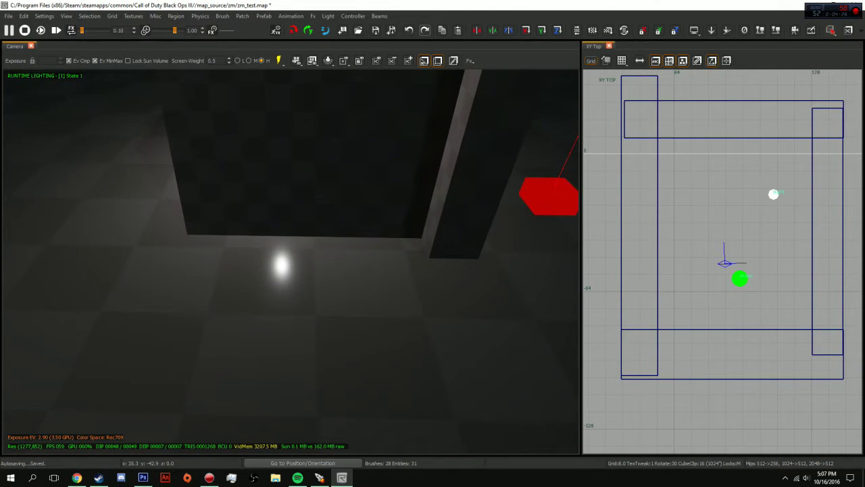
pyautogui.press('Up')
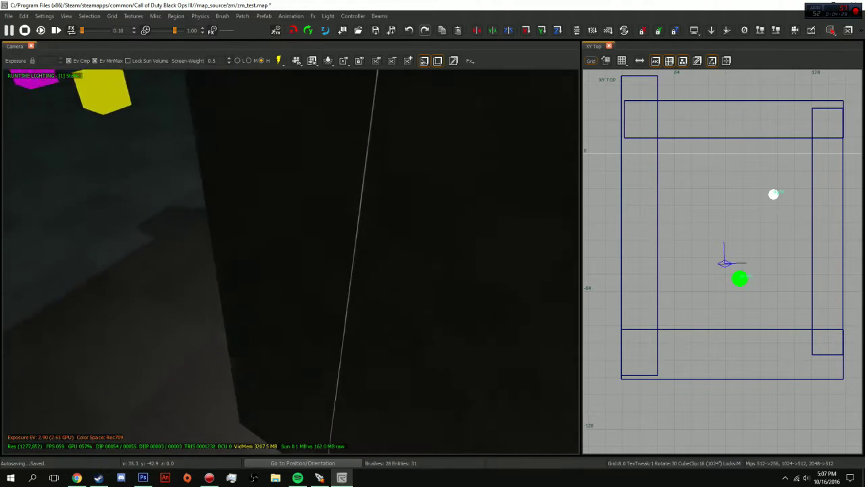
pyautogui.press('Up')
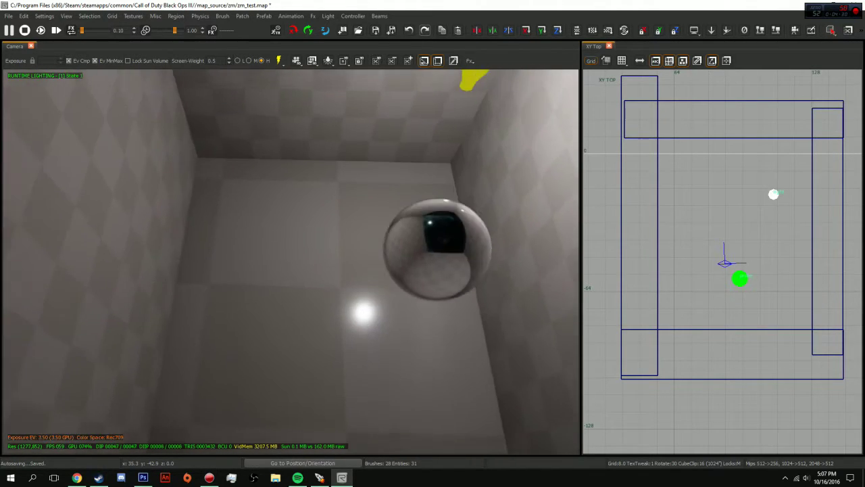
pyautogui.press('Down')
pyautogui.press('Up')
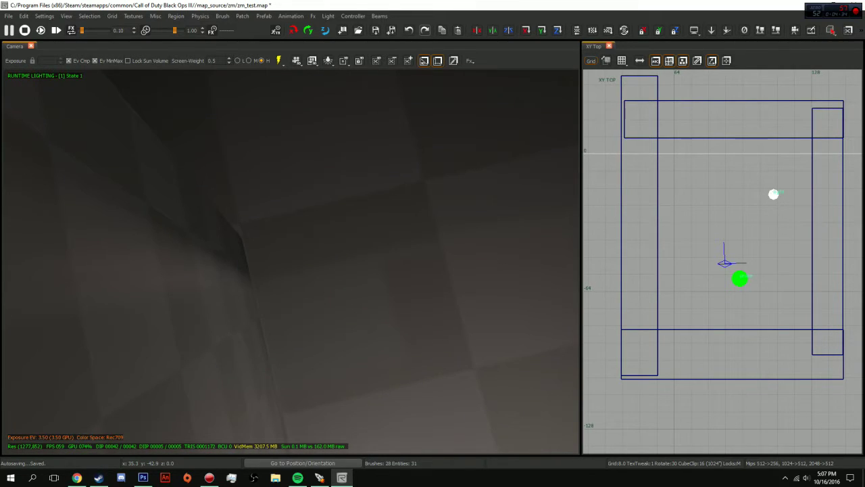
pyautogui.press('Down')
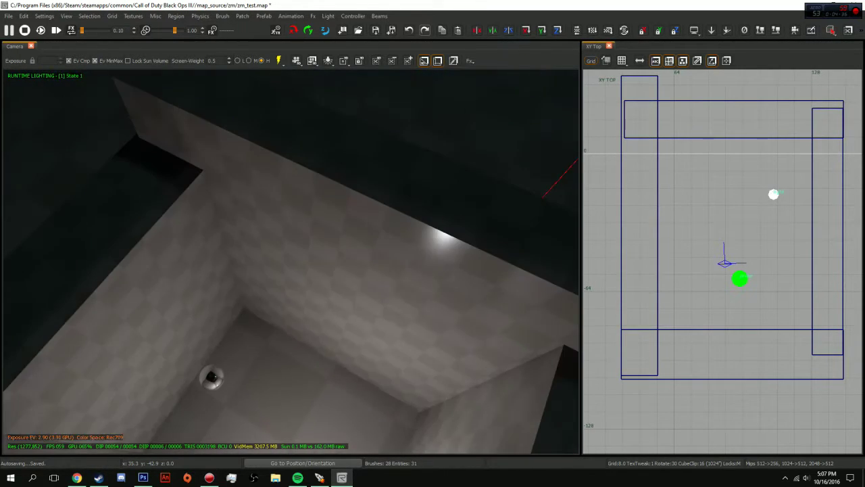
pyautogui.press('pagedown')
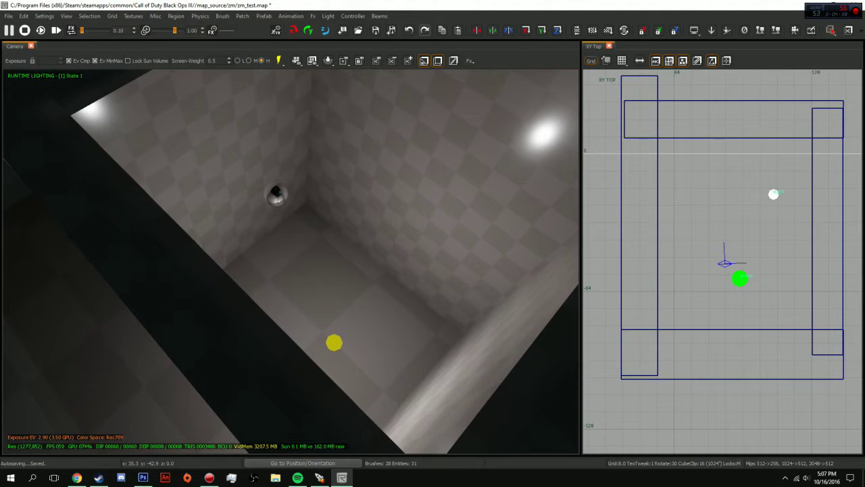
# Drag the reflection probe further into the test room and deselect it
pyautogui.click(259, 204)
pyautogui.moveTo(259, 204); pyautogui.dragTo(323, 259)
pyautogui.press('Escape')
pyautogui.press('Down')
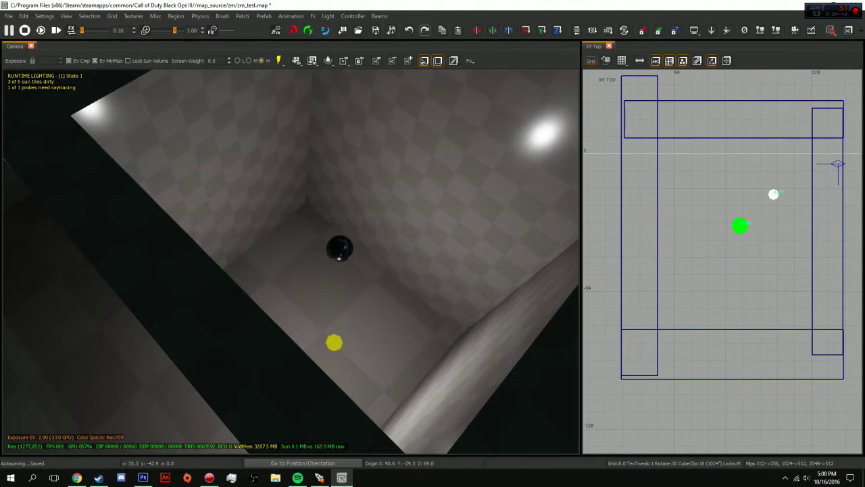
# Tilt and fly the camera around the room to check the walls and ceiling light
pyautogui.press('pagedown')
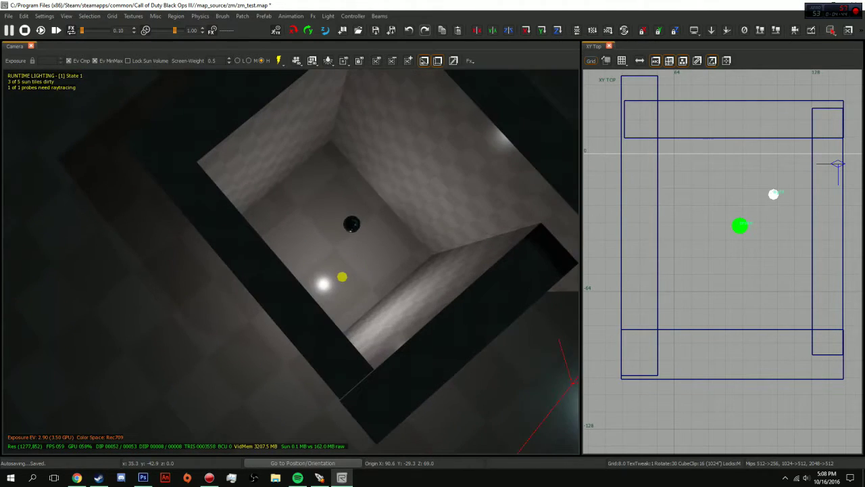
pyautogui.press('pageup')
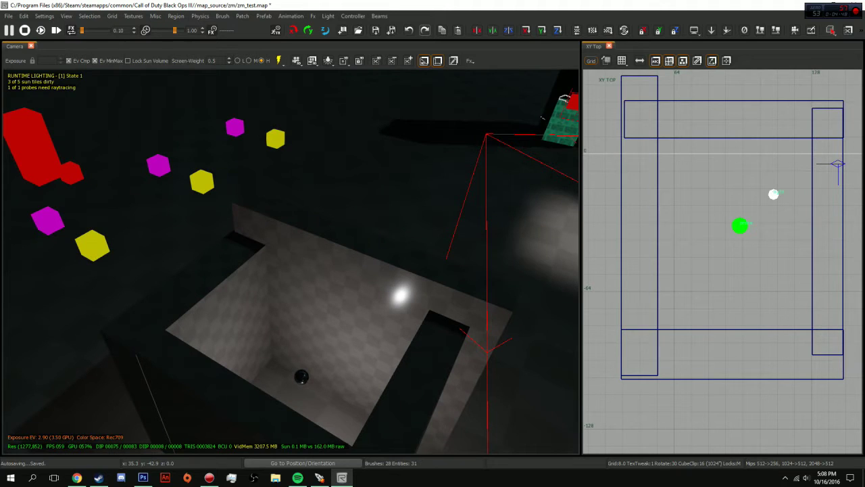
pyautogui.press('pagedown')
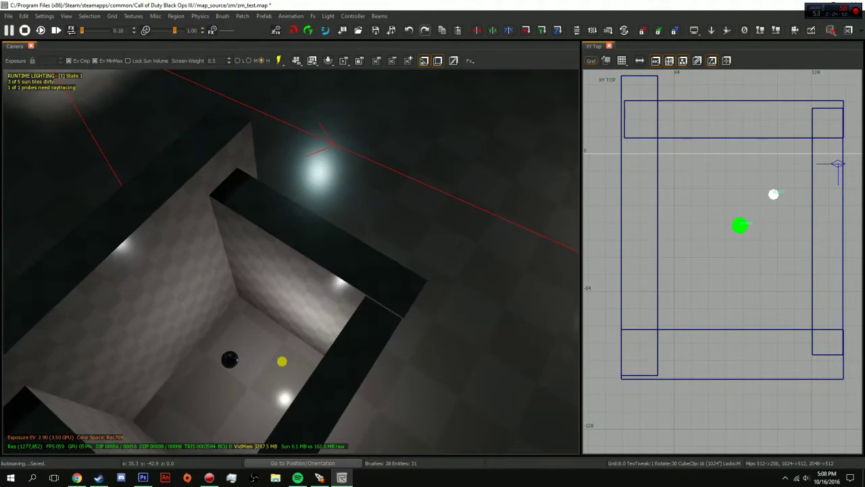
pyautogui.press('Up')
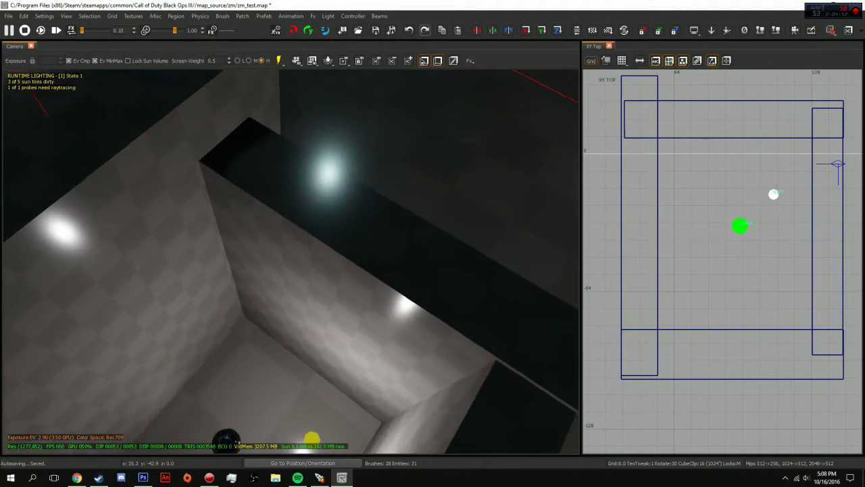
pyautogui.press('pageup')
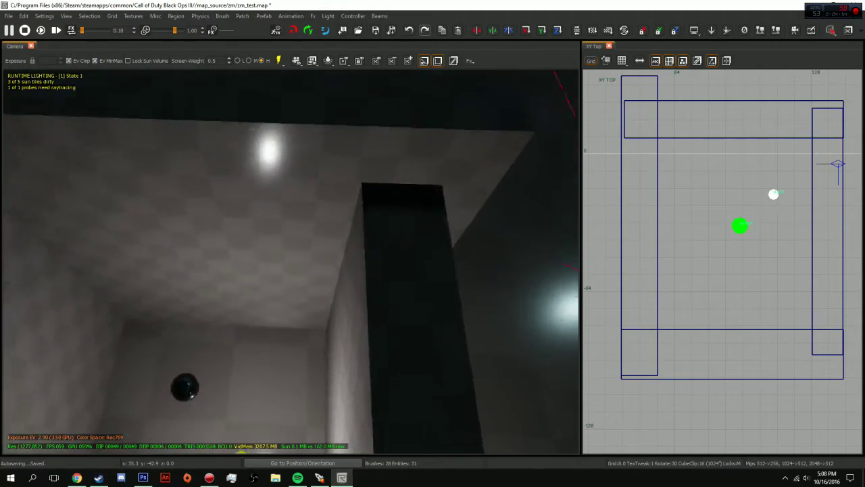
pyautogui.press('Up')
pyautogui.press('Up')
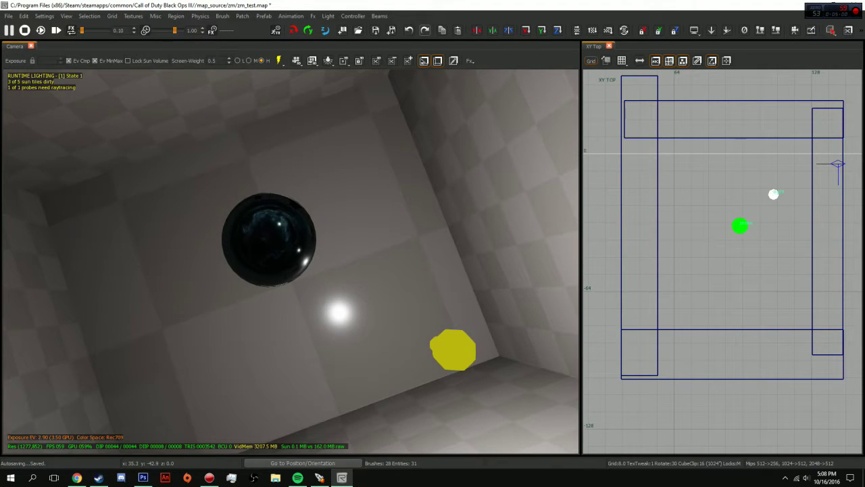
pyautogui.keyDown('shift'); pyautogui.click(269, 240); pyautogui.keyUp('shift')
pyautogui.press('Up')
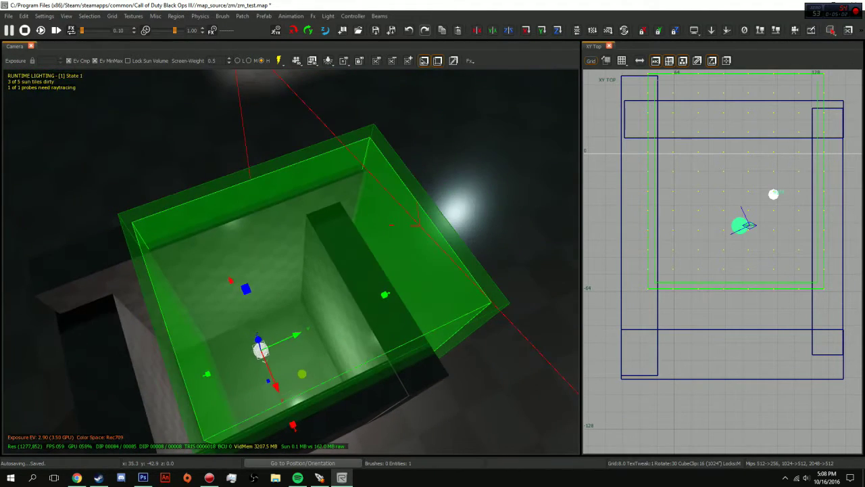
pyautogui.press('Up')
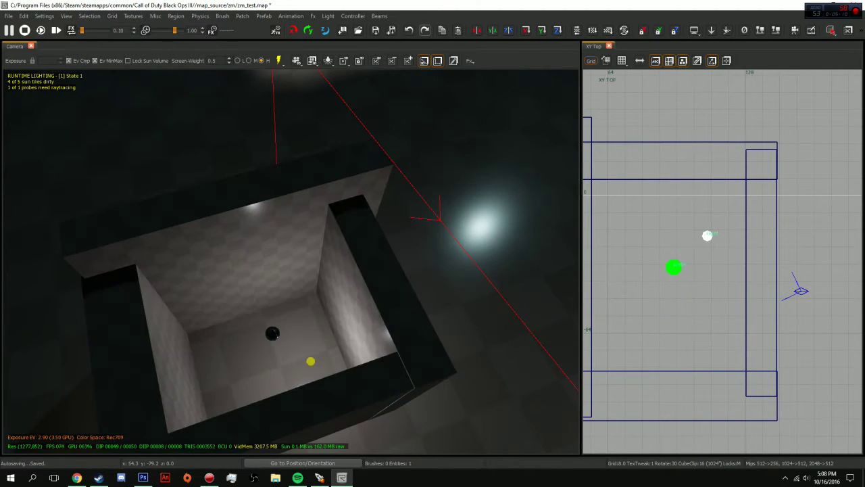
pyautogui.press('f')
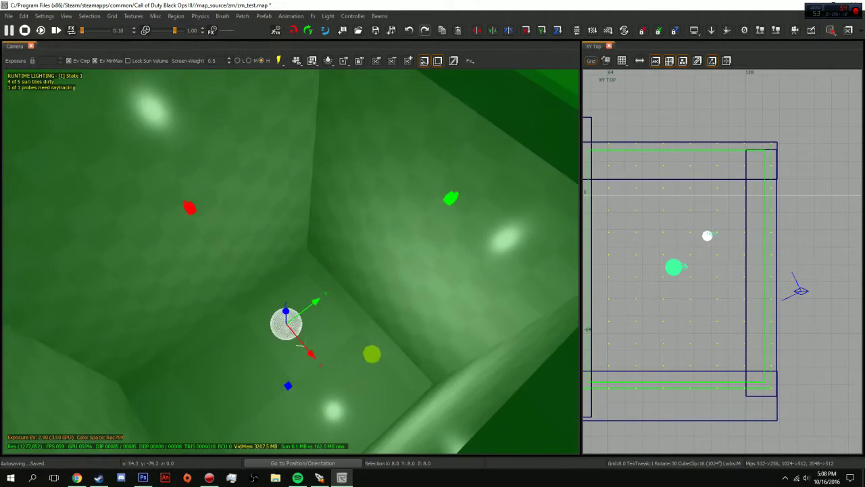
pyautogui.press('Escape')
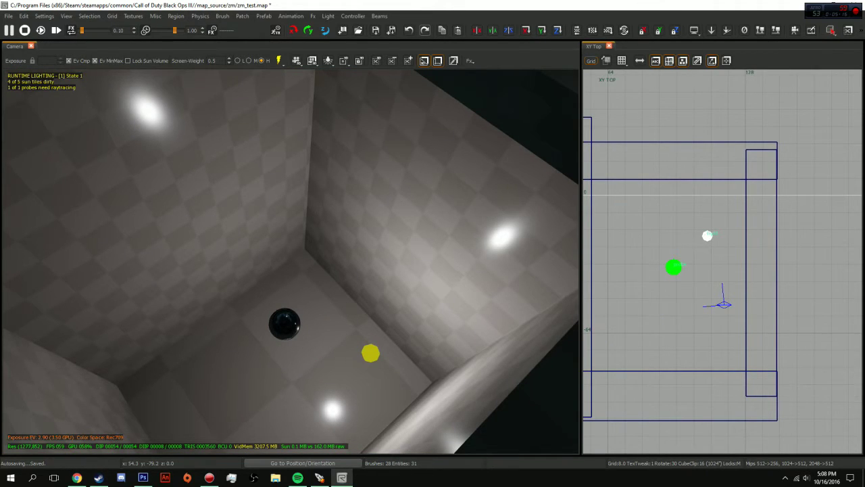
pyautogui.press('Down')
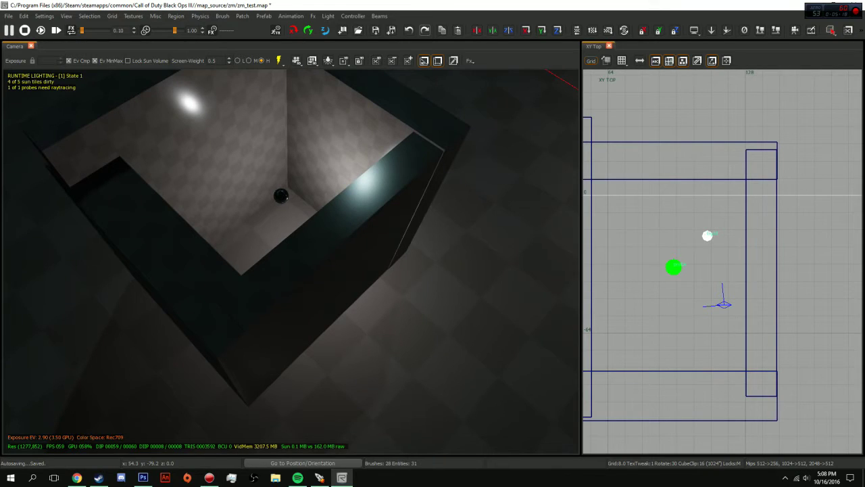
pyautogui.press('Up')
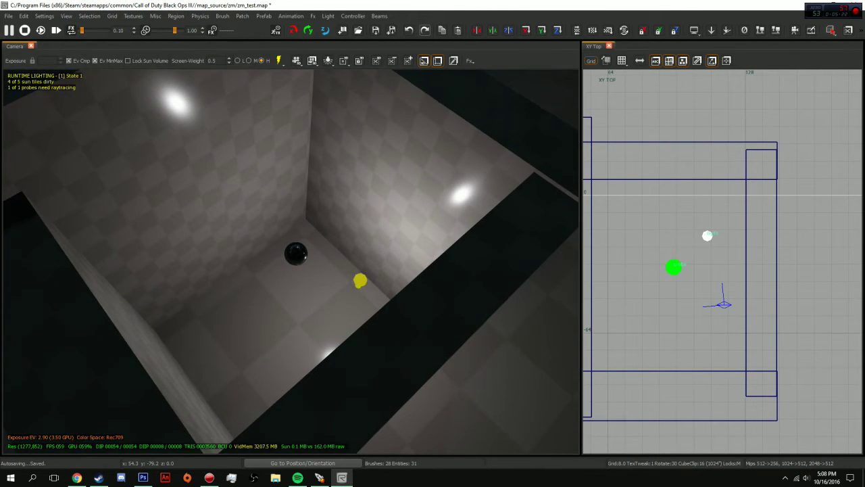
pyautogui.press('Down')
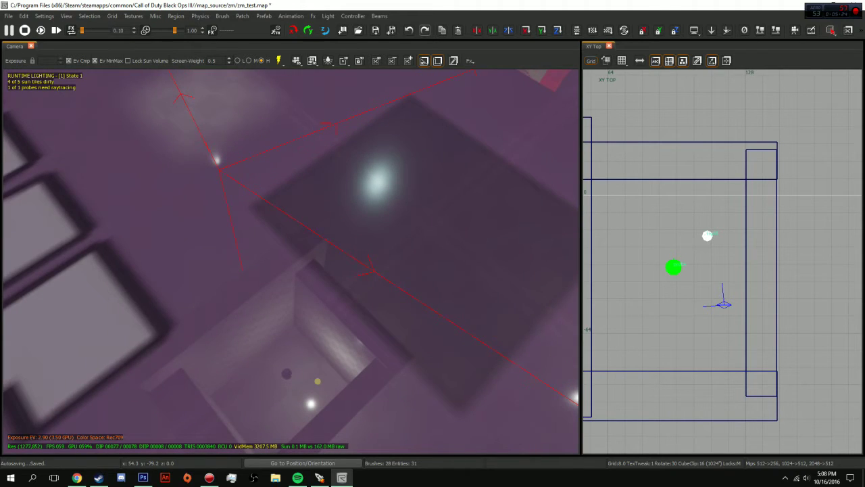
pyautogui.press('Up')
pyautogui.press('Up')
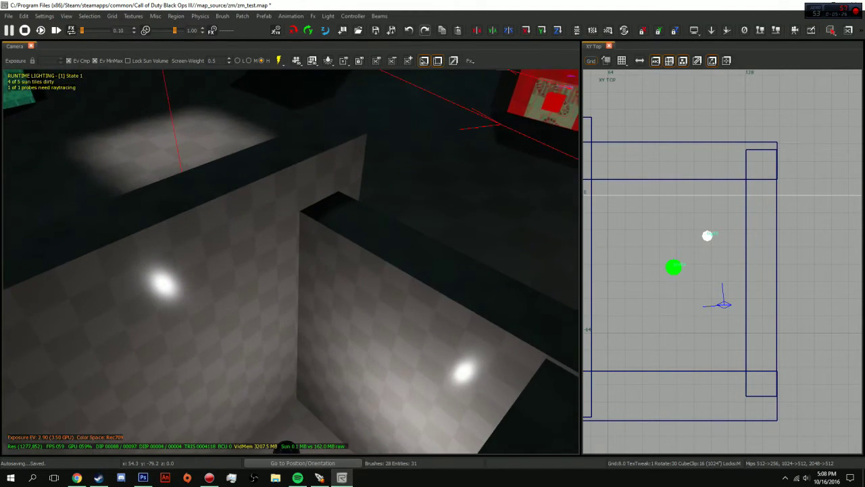